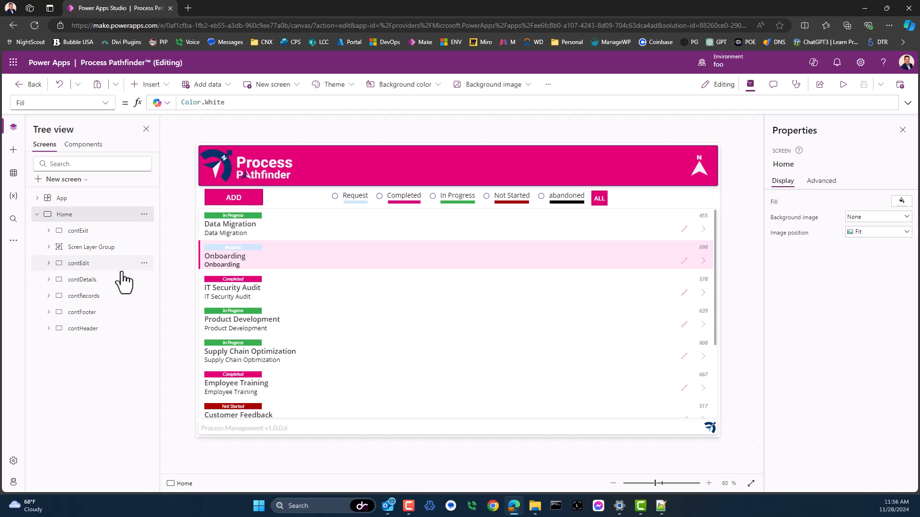
Step: Show the OnSelect formula of Gallery1 in contRecords and highlight the vProcessRecord variable in it
{"action": "left_click", "coordinate": [94, 300]}
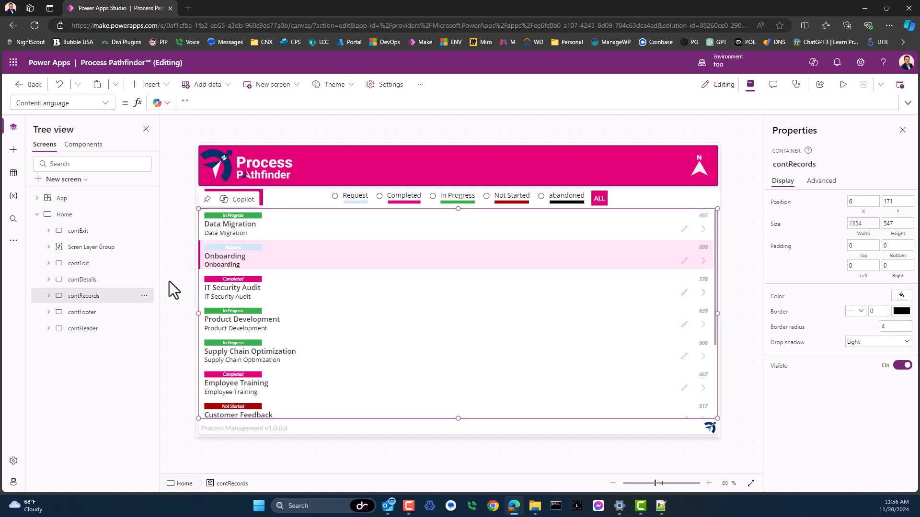
{"action": "left_click", "coordinate": [260, 253]}
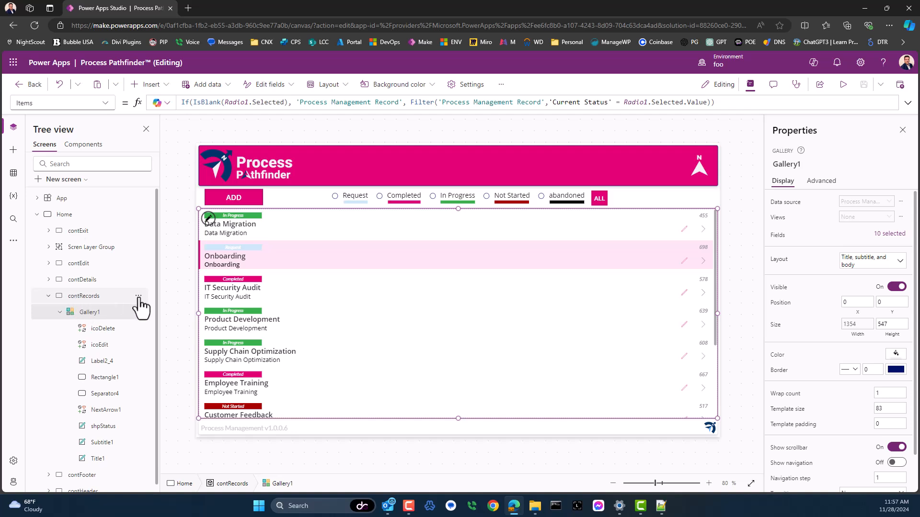
{"action": "left_click", "coordinate": [209, 219]}
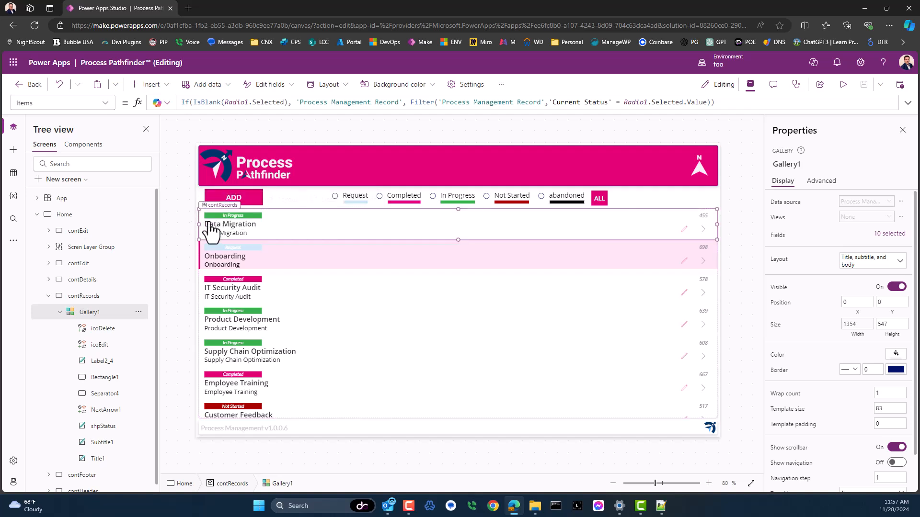
{"action": "left_click", "coordinate": [106, 103]}
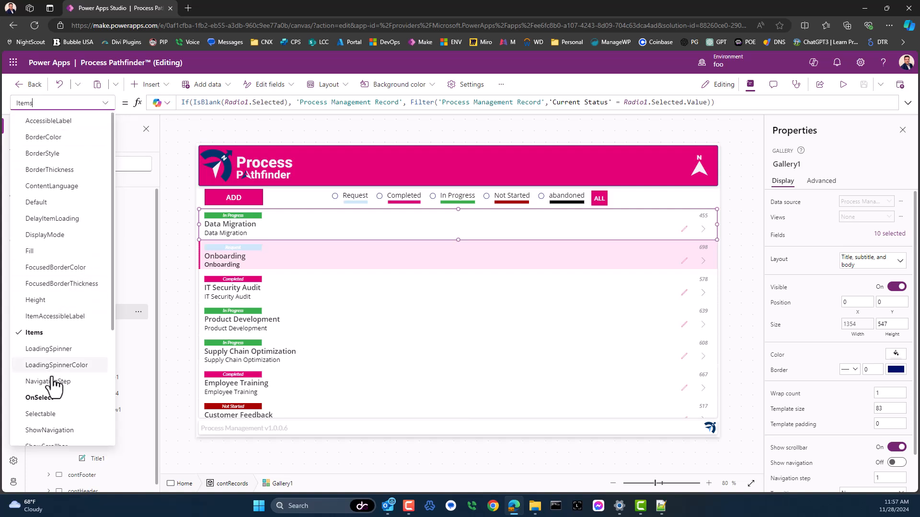
{"action": "left_click", "coordinate": [48, 398]}
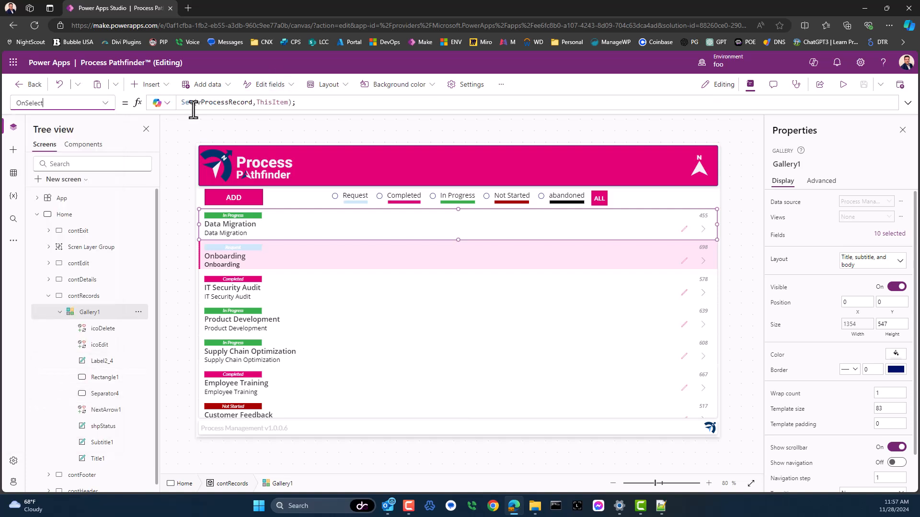
{"action": "left_click", "coordinate": [222, 103]}
{"action": "double_click", "coordinate": [222, 103]}
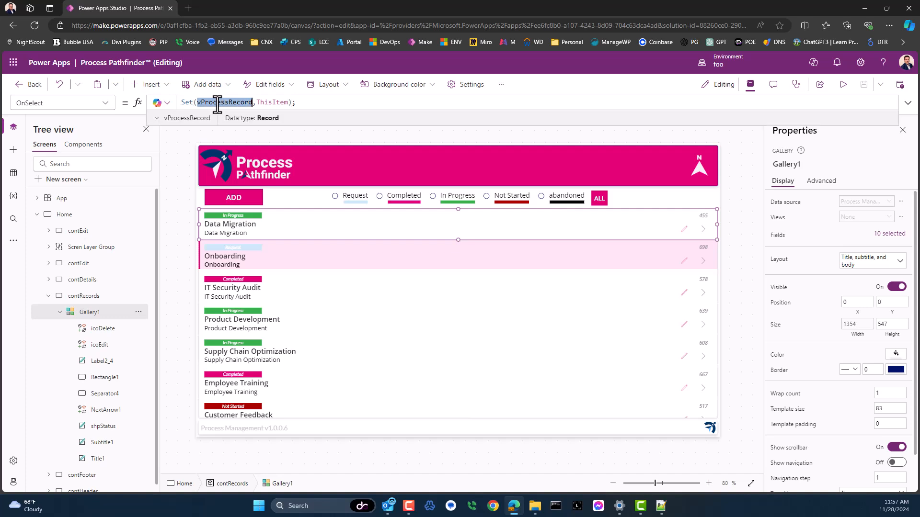
Step: Inspect the definitions and stored record of the global variable vProcessRecord, then close the variable viewer
{"action": "left_click", "coordinate": [14, 196]}
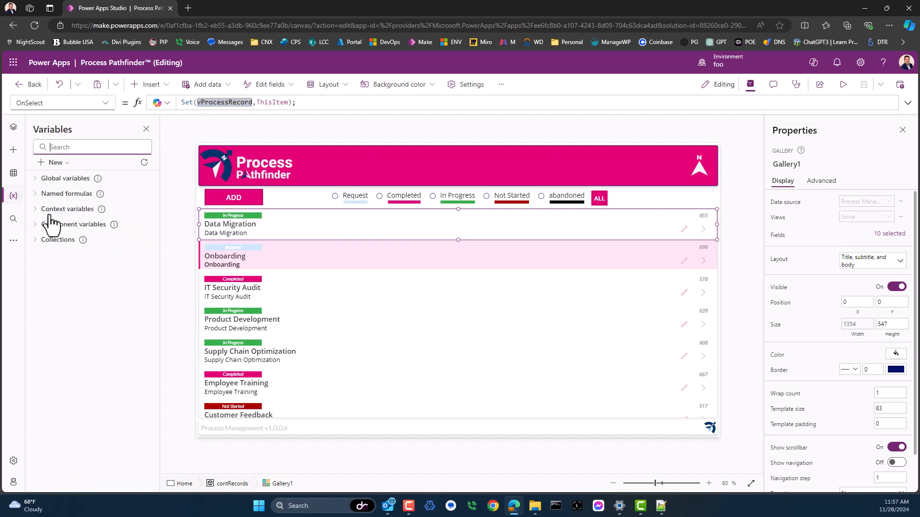
{"action": "left_click", "coordinate": [44, 180]}
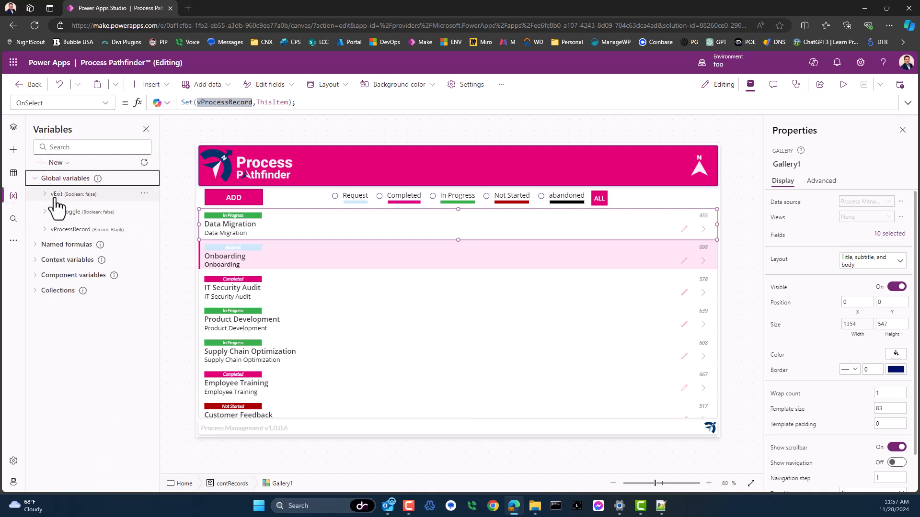
{"action": "left_click", "coordinate": [65, 230]}
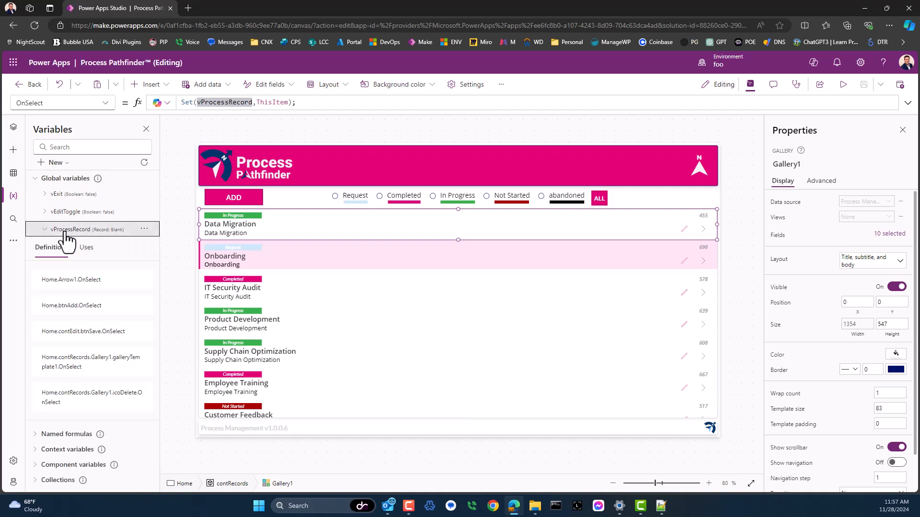
{"action": "left_click", "coordinate": [144, 230]}
{"action": "left_click", "coordinate": [161, 245]}
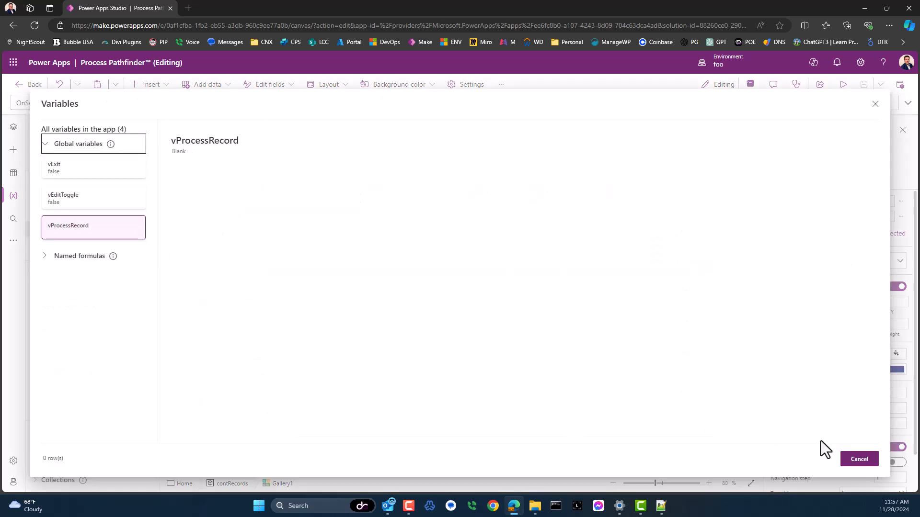
{"action": "left_click", "coordinate": [875, 104]}
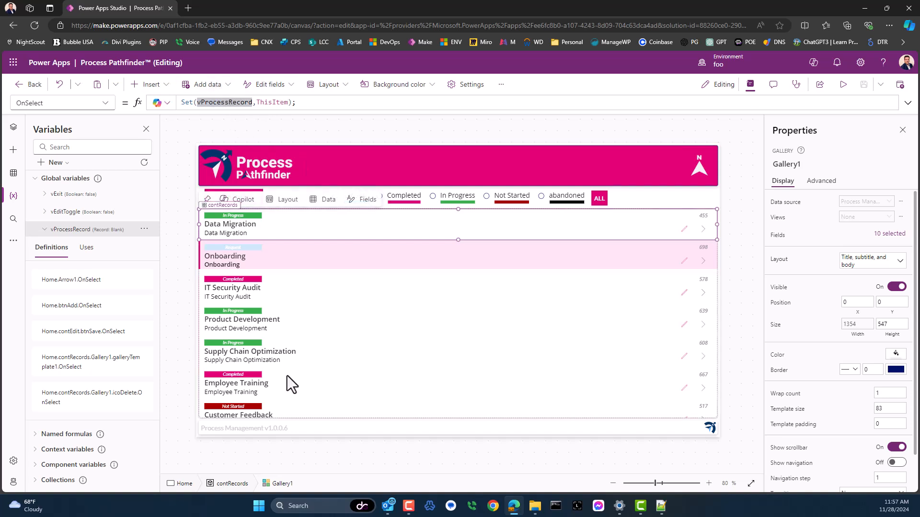
Step: Return to the tree view, reselect Gallery1 and show its Width formula
{"action": "left_click", "coordinate": [107, 104]}
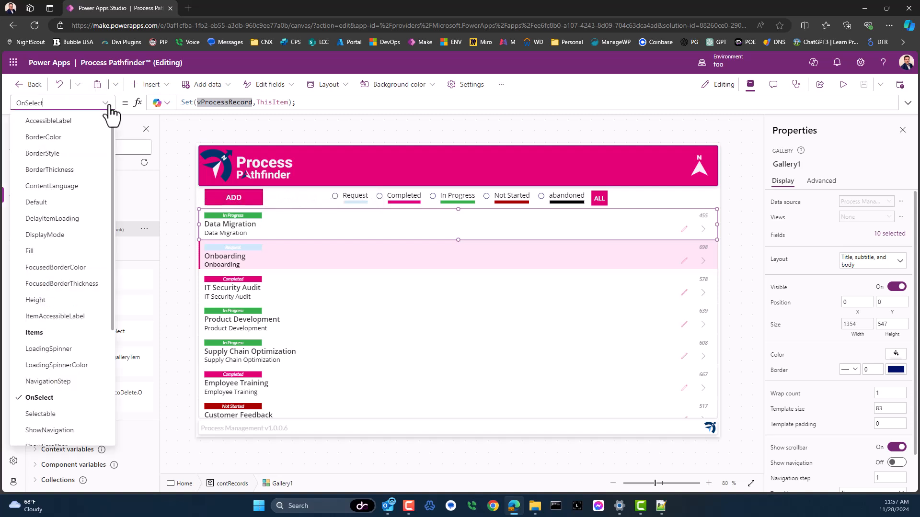
{"action": "left_click", "coordinate": [180, 235]}
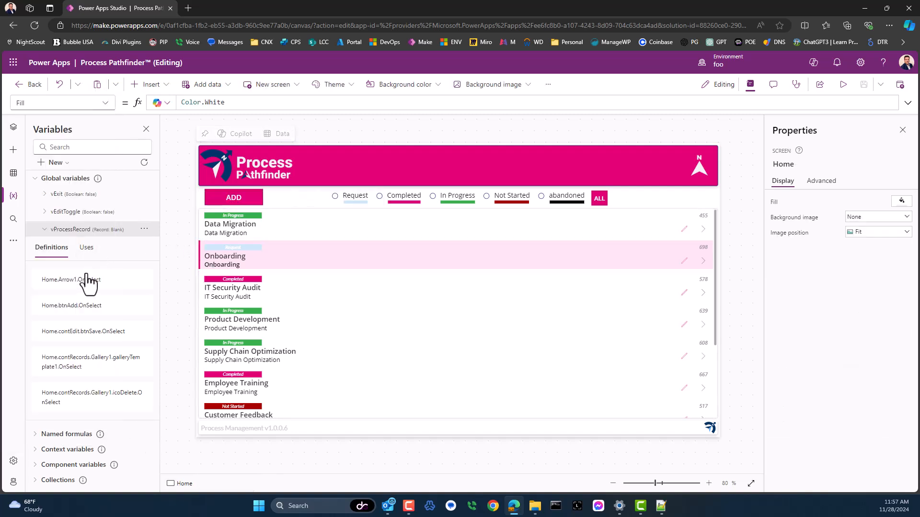
{"action": "left_click", "coordinate": [13, 128]}
{"action": "left_click", "coordinate": [86, 312]}
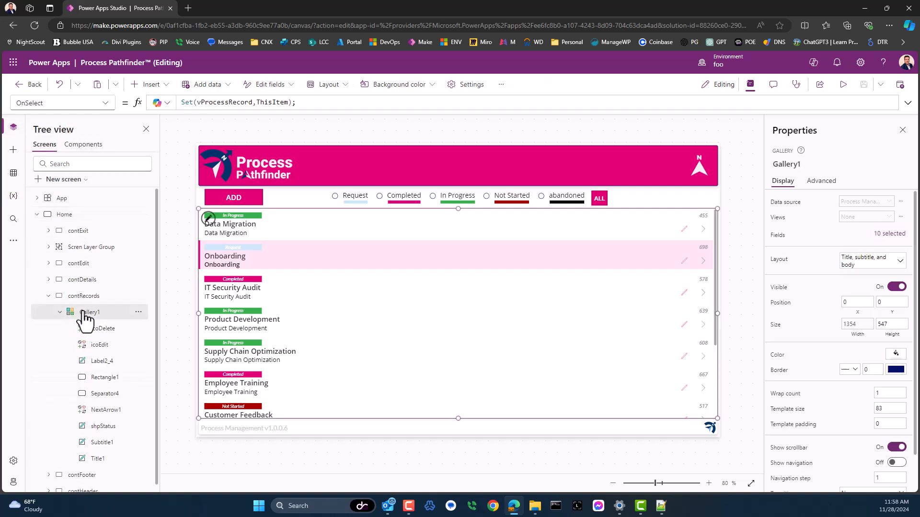
{"action": "left_click", "coordinate": [104, 104]}
{"action": "scroll", "coordinate": [29, 364], "scroll_direction": "down", "scroll_amount": 3}
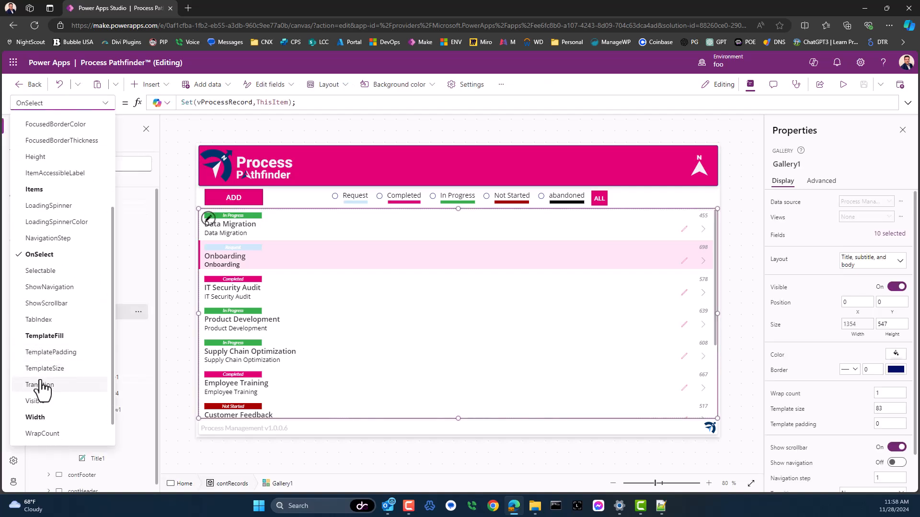
{"action": "scroll", "coordinate": [40, 386], "scroll_direction": "down", "scroll_amount": 1}
{"action": "left_click", "coordinate": [40, 387]}
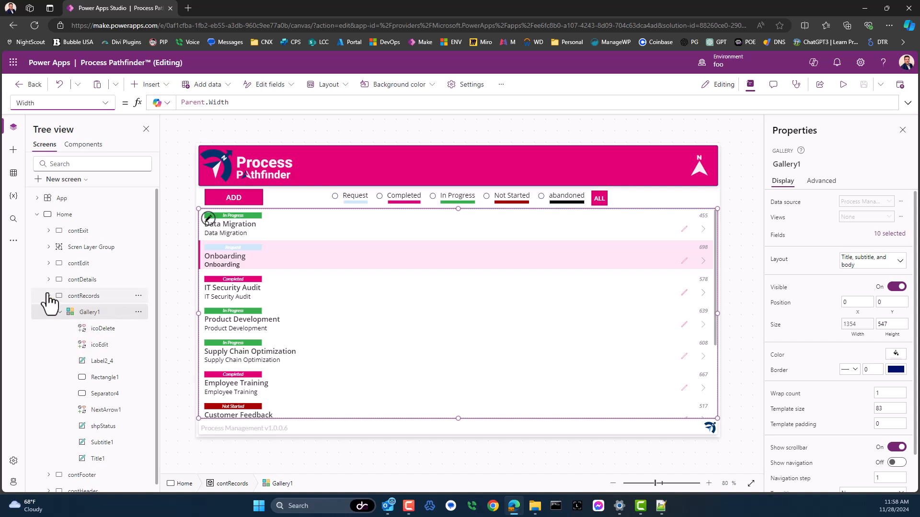
Step: Examine the Width formula of the contRecords container, highlighting vProcessRecord and the width used when it is blank
{"action": "left_click", "coordinate": [83, 298]}
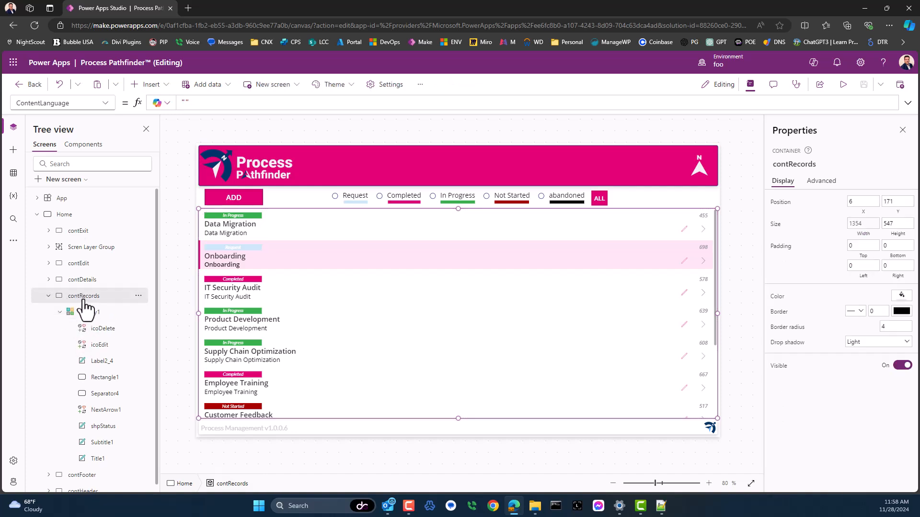
{"action": "left_click", "coordinate": [107, 102]}
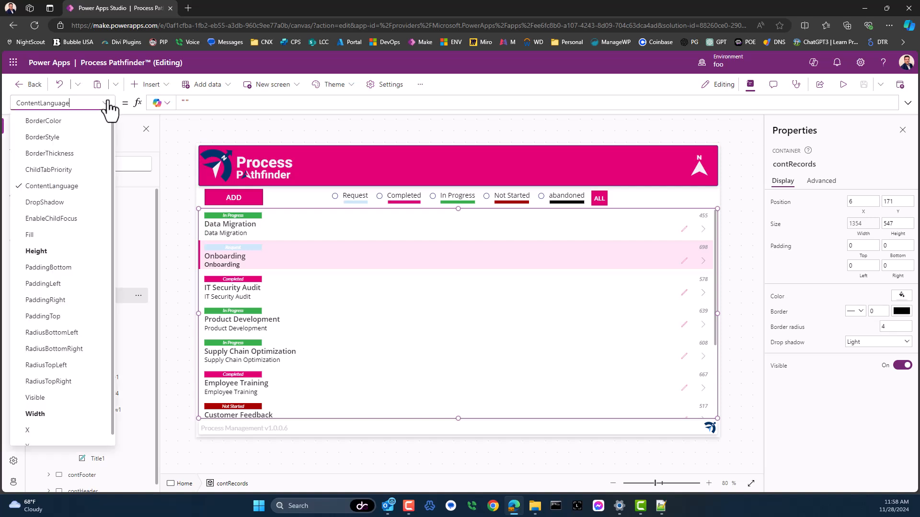
{"action": "left_click", "coordinate": [46, 414]}
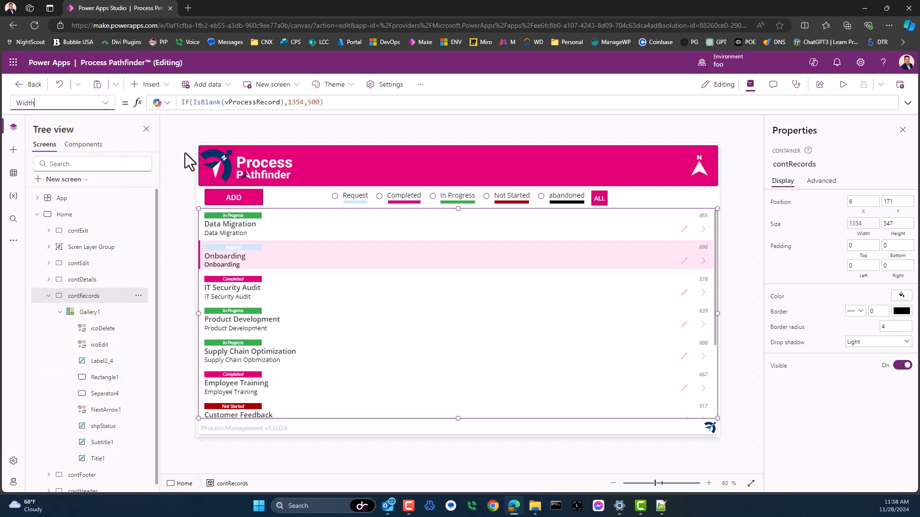
{"action": "left_click", "coordinate": [198, 102]}
{"action": "double_click", "coordinate": [260, 103]}
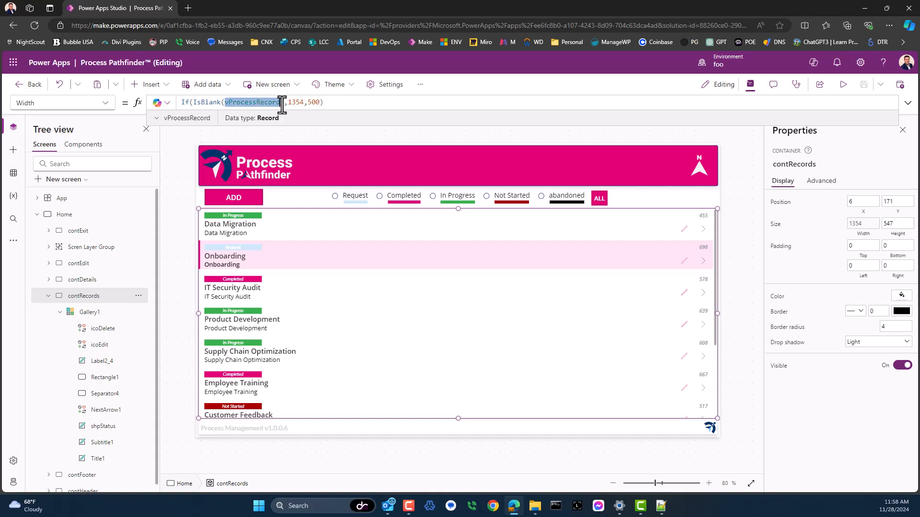
{"action": "double_click", "coordinate": [298, 102]}
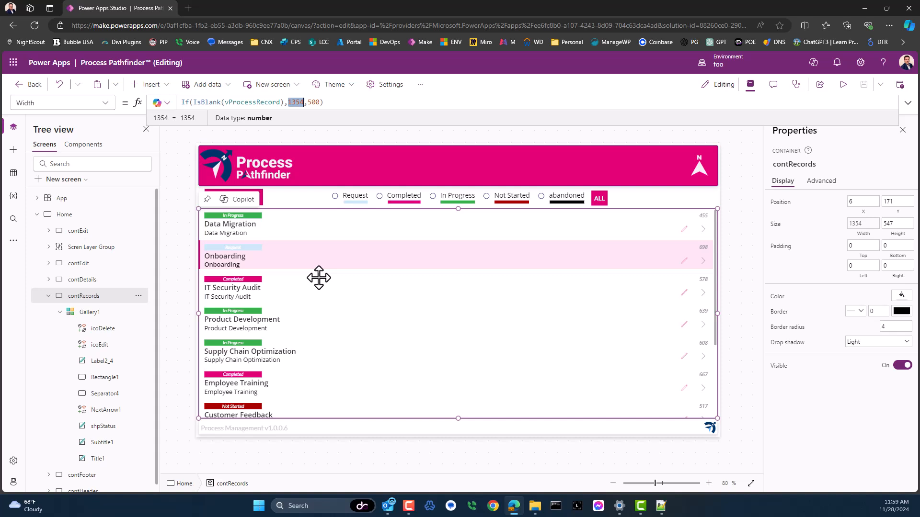
Step: Run the gallery's selection action on the Onboarding record to show its details, and select the contDetails container
{"action": "left_click", "coordinate": [306, 260], "text": "alt"}
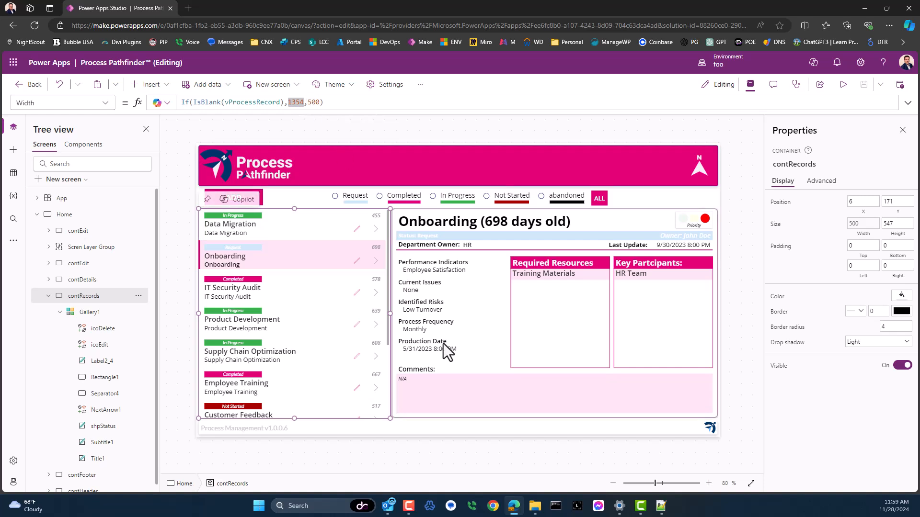
{"action": "left_click", "coordinate": [485, 362]}
{"action": "left_click", "coordinate": [531, 267]}
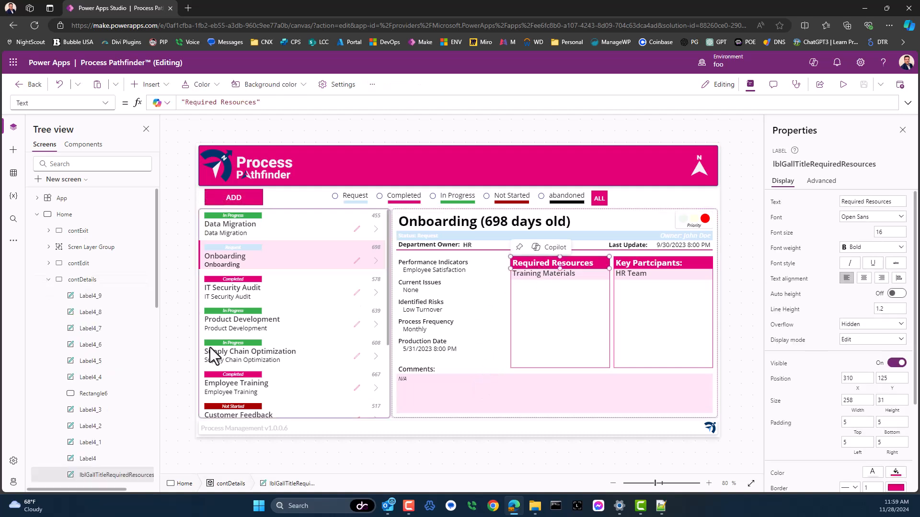
{"action": "scroll", "coordinate": [94, 336], "scroll_direction": "down", "scroll_amount": 4}
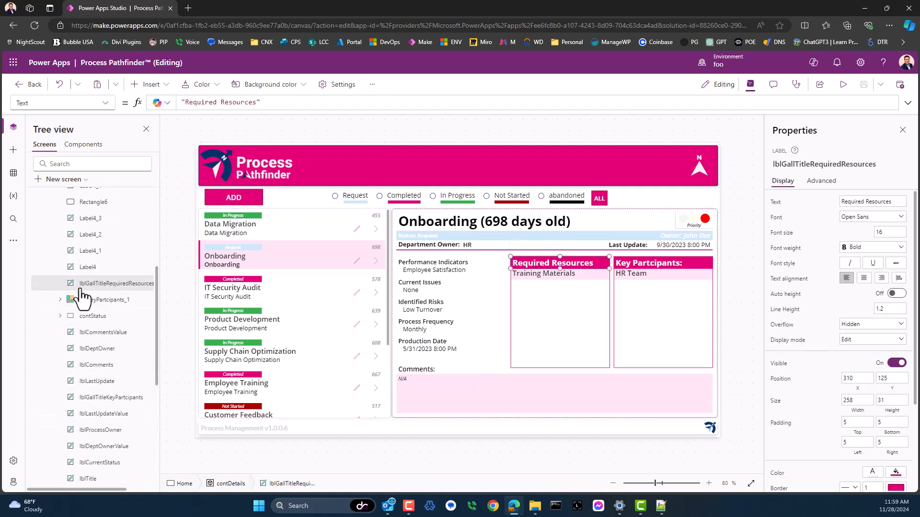
{"action": "scroll", "coordinate": [98, 292], "scroll_direction": "up", "scroll_amount": 1}
{"action": "scroll", "coordinate": [97, 292], "scroll_direction": "up", "scroll_amount": 4}
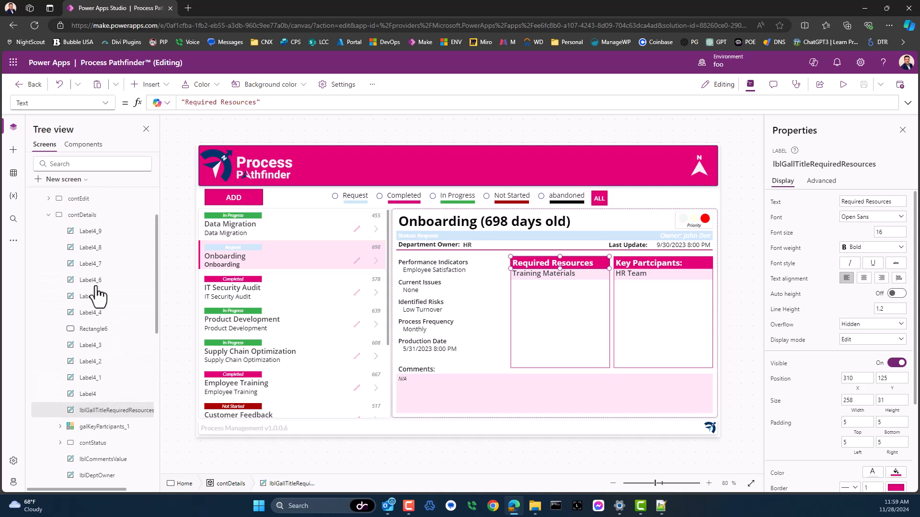
{"action": "left_click", "coordinate": [79, 285]}
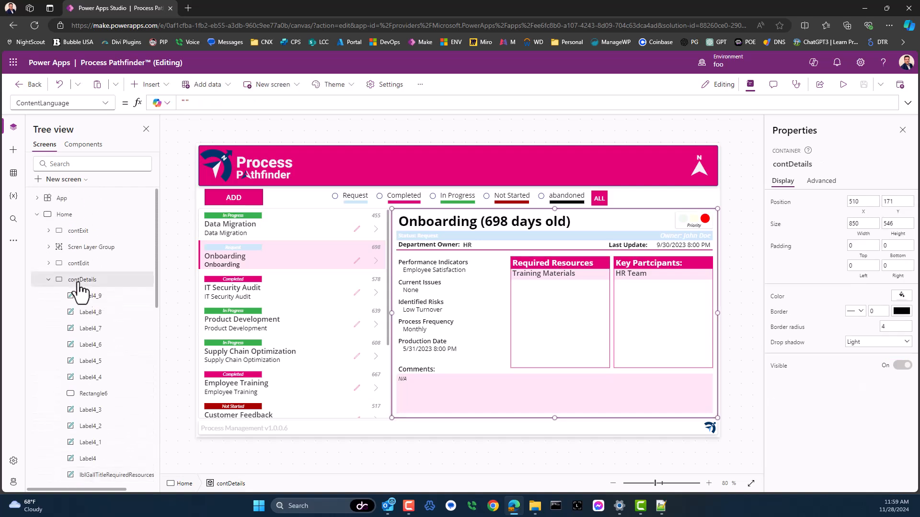
Step: Paste the copied exit image into the contDetails container
{"action": "key", "text": "ctrl+v"}
{"action": "left_click", "coordinate": [107, 104]}
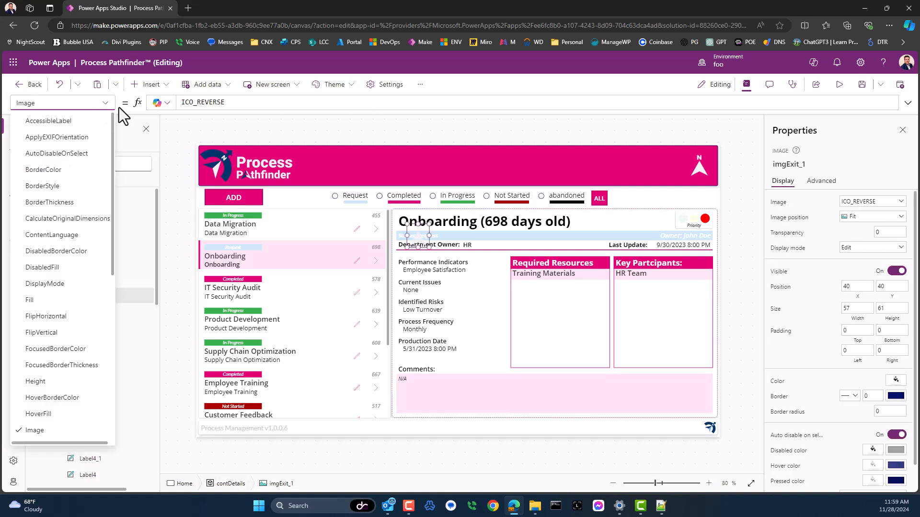
{"action": "key", "text": "Escape"}
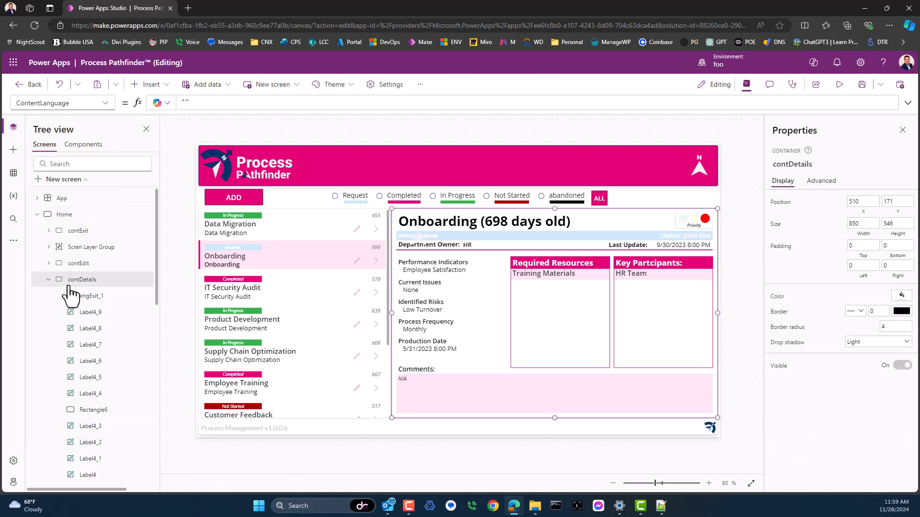
Step: Reselect the contDetails container and show its Width formula
{"action": "left_click", "coordinate": [73, 282]}
{"action": "left_click", "coordinate": [105, 104]}
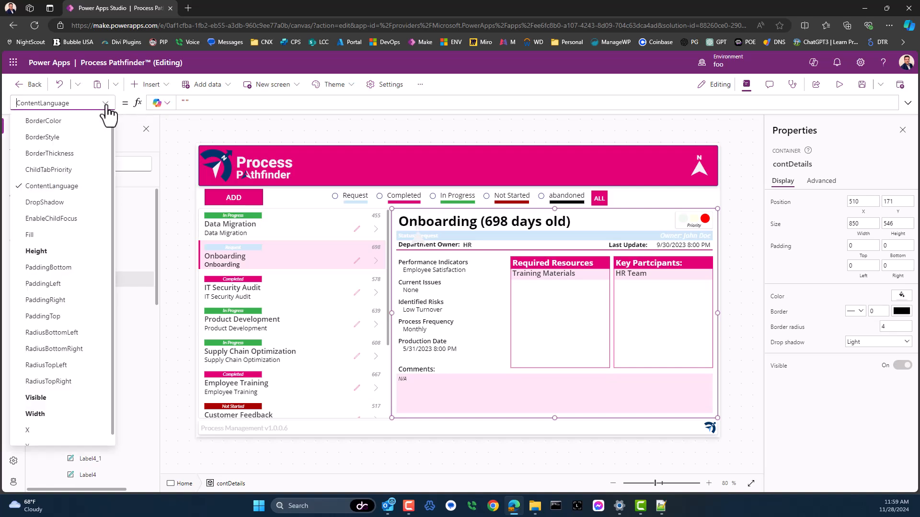
{"action": "left_click", "coordinate": [41, 414]}
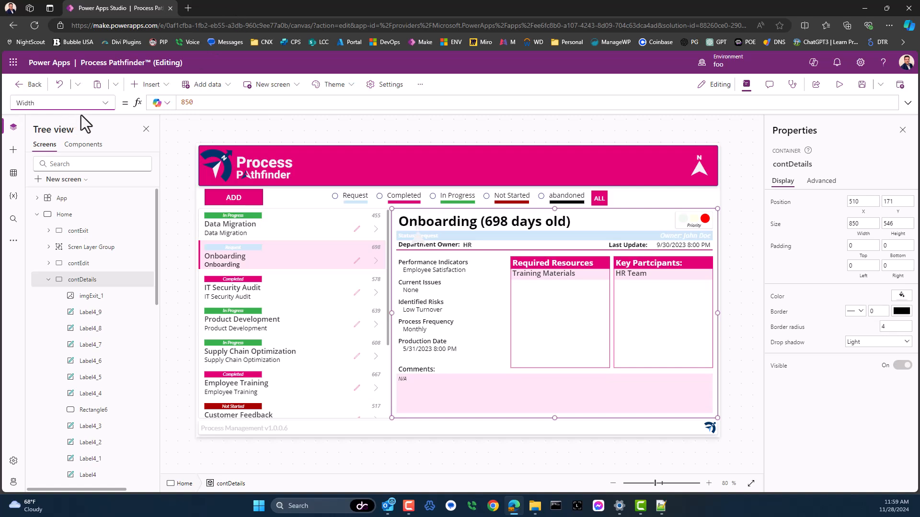
Step: Examine the Visible formula of contDetails, checking its vProcessRecord and vEditToggle variables
{"action": "left_click", "coordinate": [111, 102]}
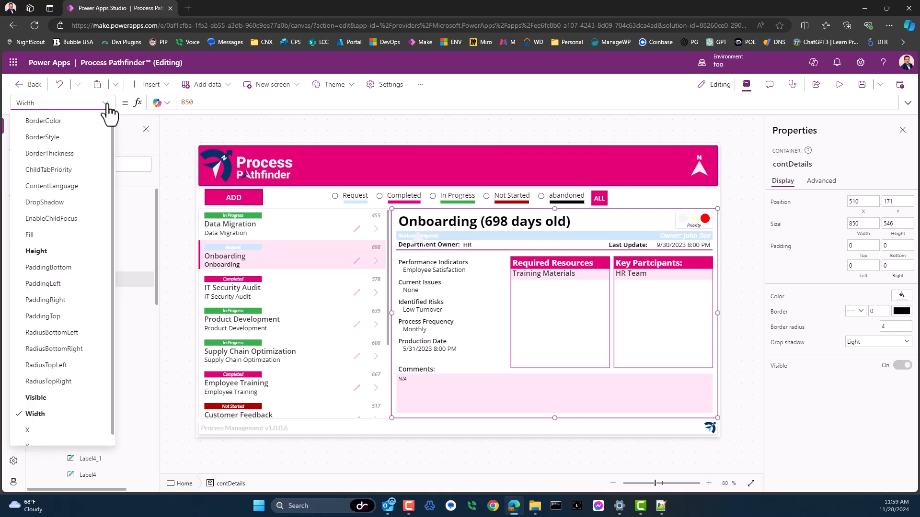
{"action": "left_click", "coordinate": [43, 396]}
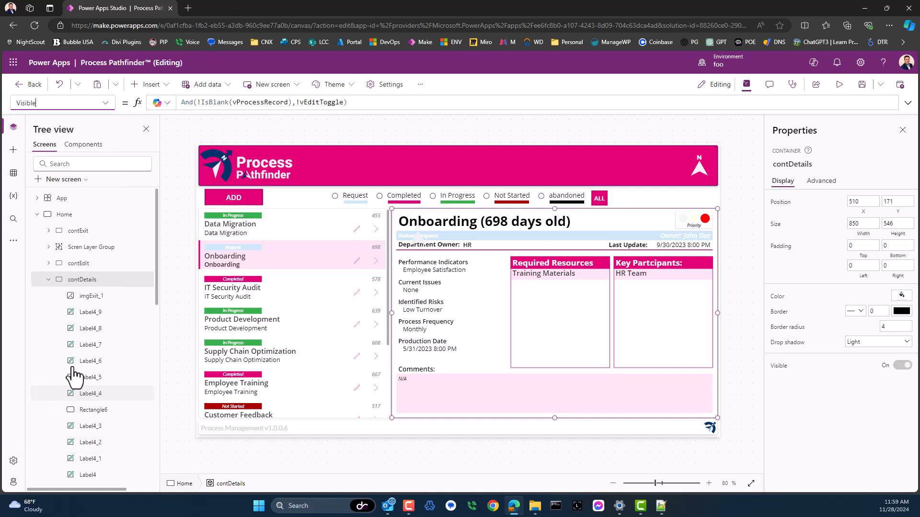
{"action": "left_click", "coordinate": [206, 103]}
{"action": "double_click", "coordinate": [259, 102]}
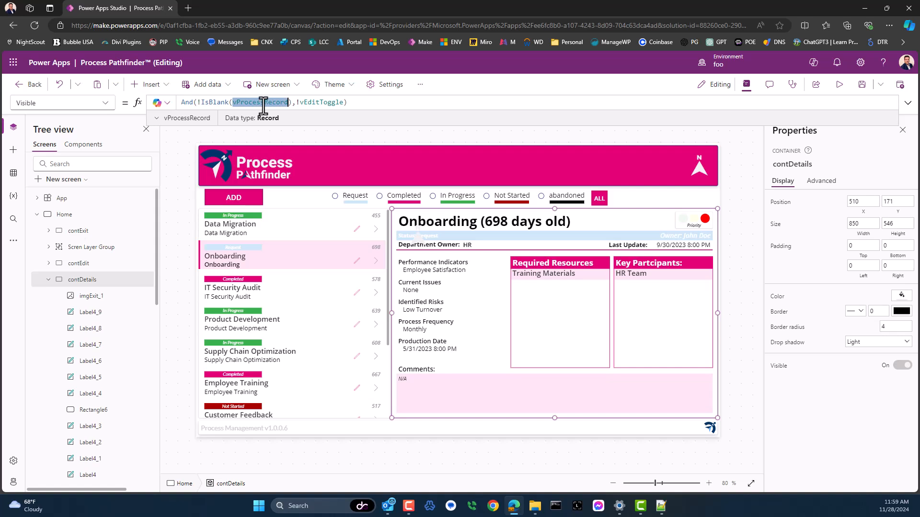
{"action": "left_click", "coordinate": [322, 103]}
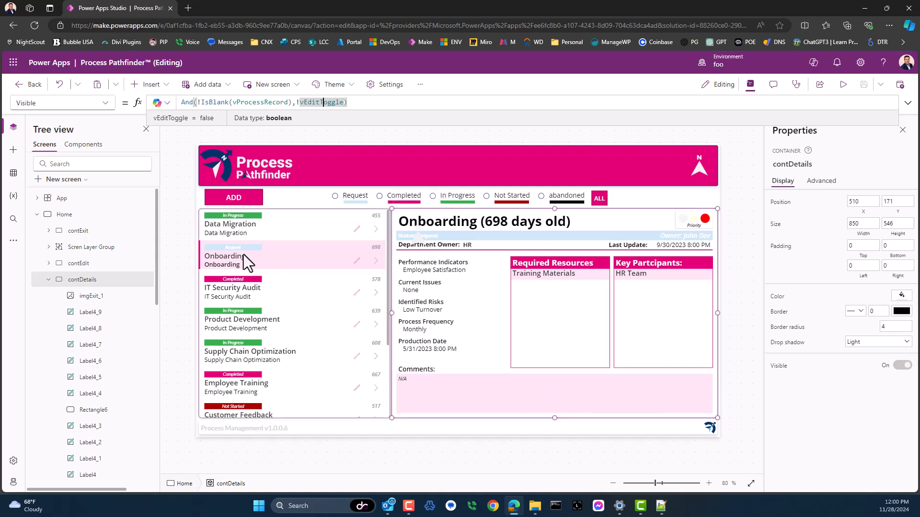
Step: Collapse the contDetails container in the tree, show the Width formula of contRecords, and collapse contRecords
{"action": "left_click", "coordinate": [81, 266]}
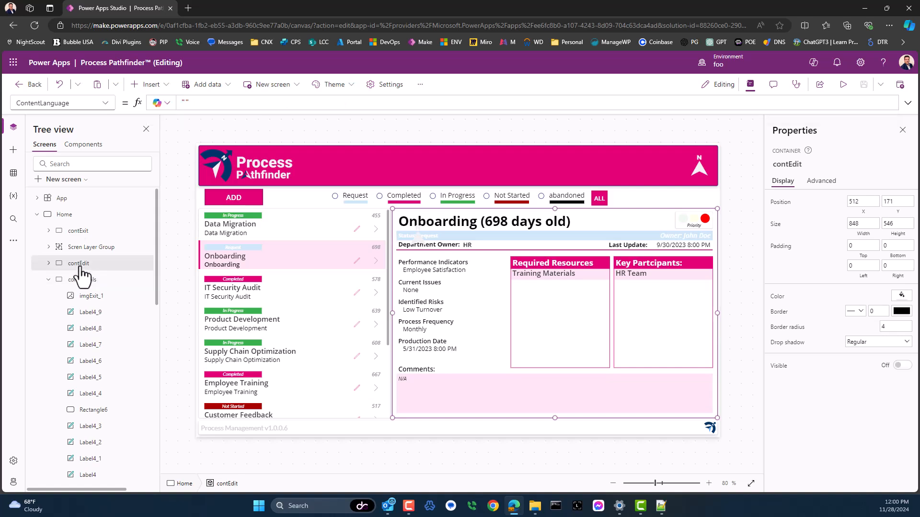
{"action": "left_click", "coordinate": [80, 280]}
{"action": "left_click", "coordinate": [48, 280]}
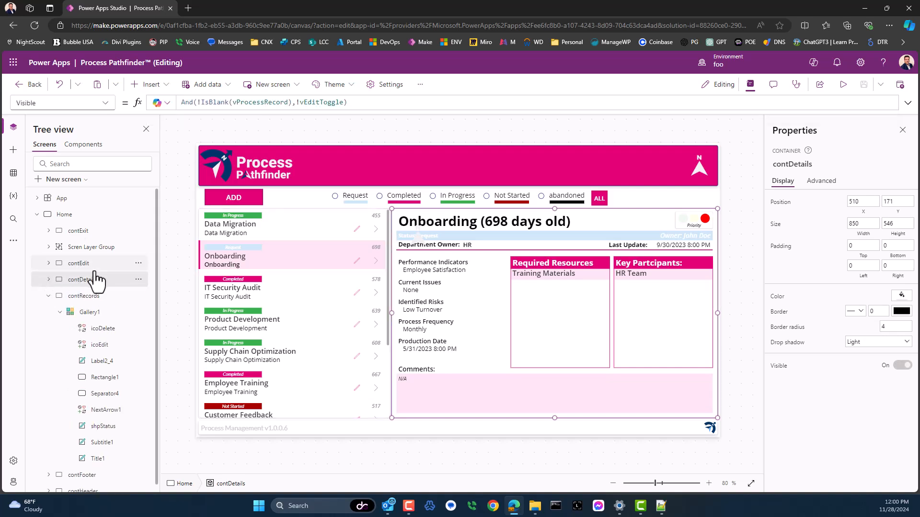
{"action": "left_click", "coordinate": [89, 298]}
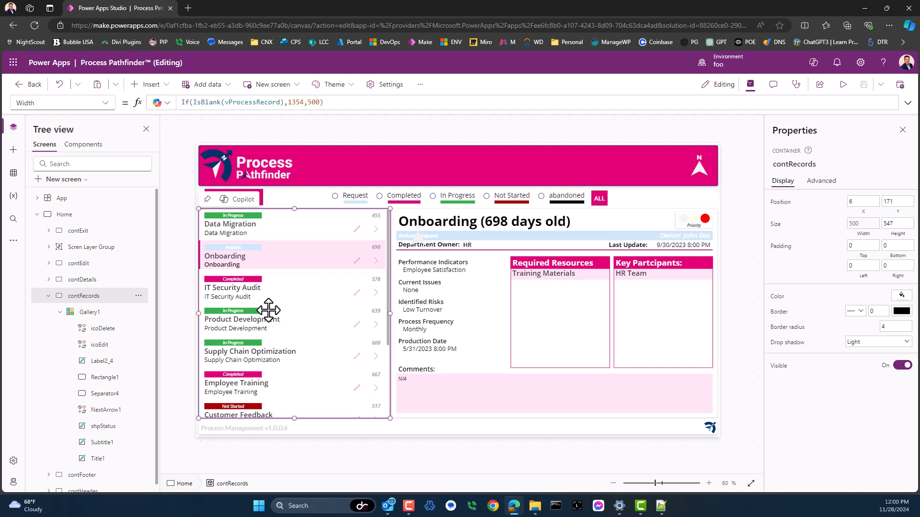
{"action": "left_click", "coordinate": [48, 296]}
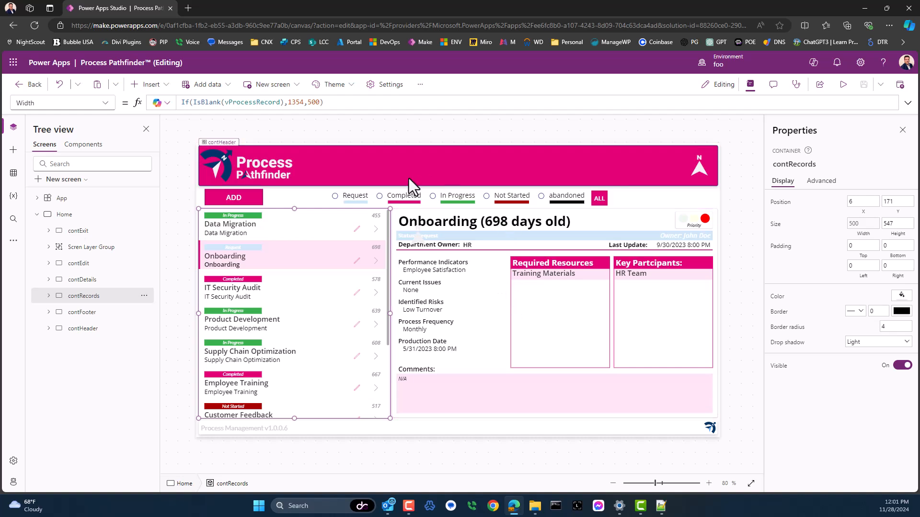
Step: Examine the OnSelect formula of the gallery's icoEdit icon, highlighting its vEditToggle variable
{"action": "left_click", "coordinate": [309, 196]}
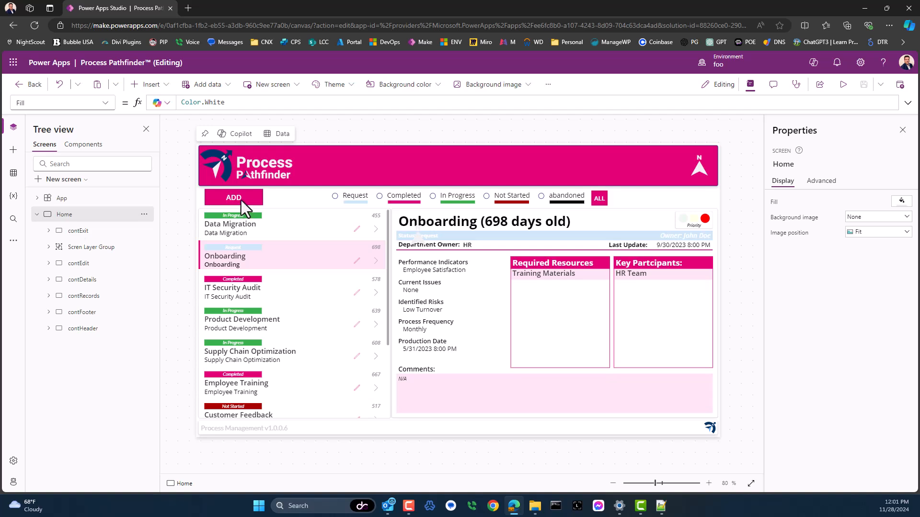
{"action": "left_click", "coordinate": [357, 230]}
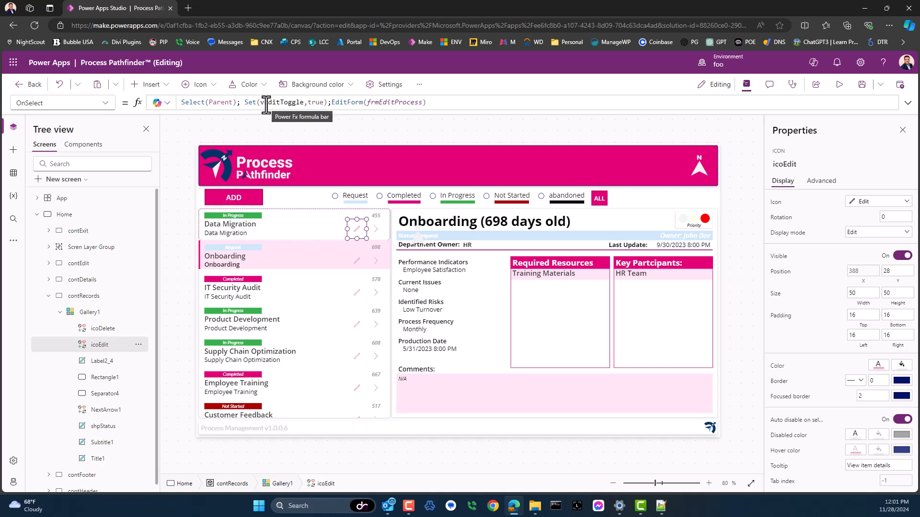
{"action": "double_click", "coordinate": [280, 102]}
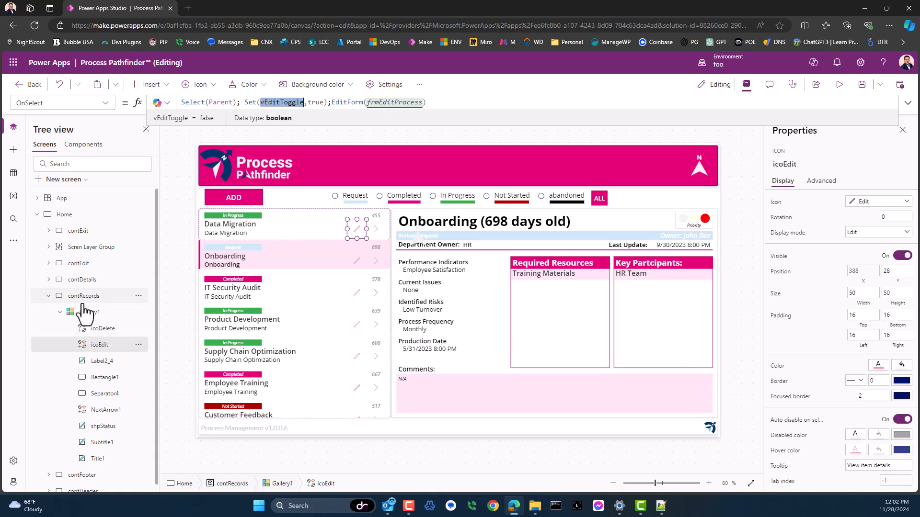
Step: Select the contEdit container and show its Visible formula
{"action": "left_click", "coordinate": [79, 265]}
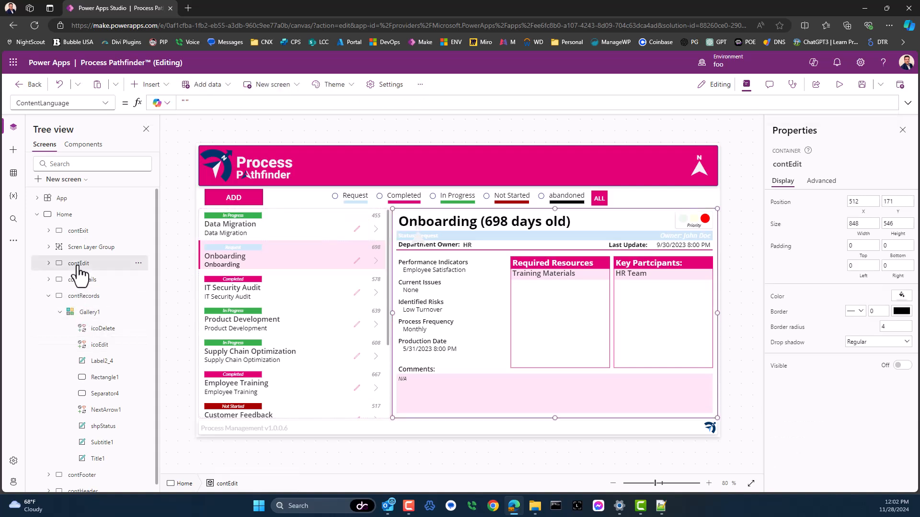
{"action": "left_click", "coordinate": [110, 103]}
{"action": "left_click", "coordinate": [36, 398]}
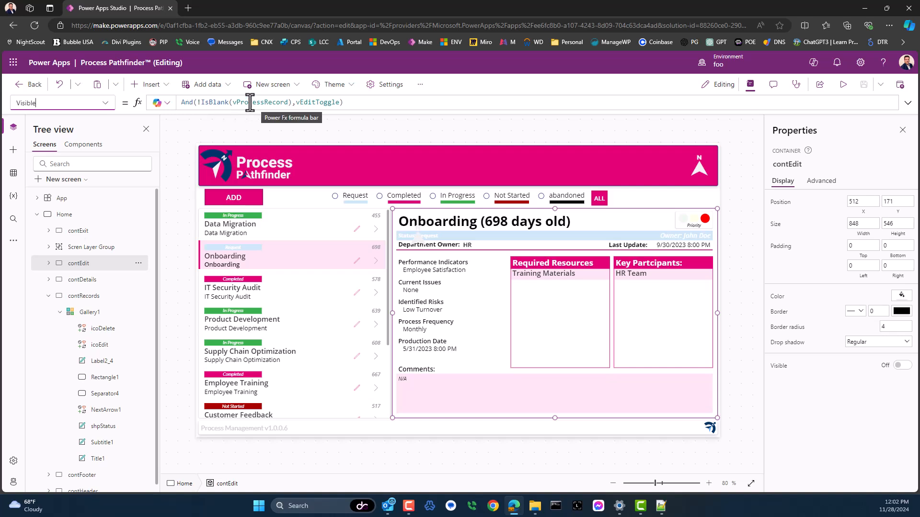
Step: Highlight the IsBlank(vProcessRecord) part of contEdit's Visible formula to examine its condition
{"action": "left_click", "coordinate": [196, 103]}
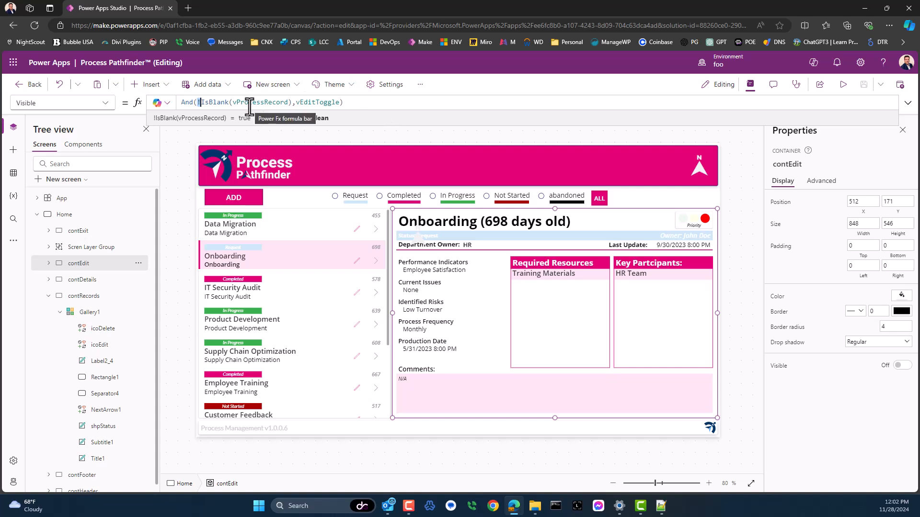
{"action": "double_click", "coordinate": [199, 103]}
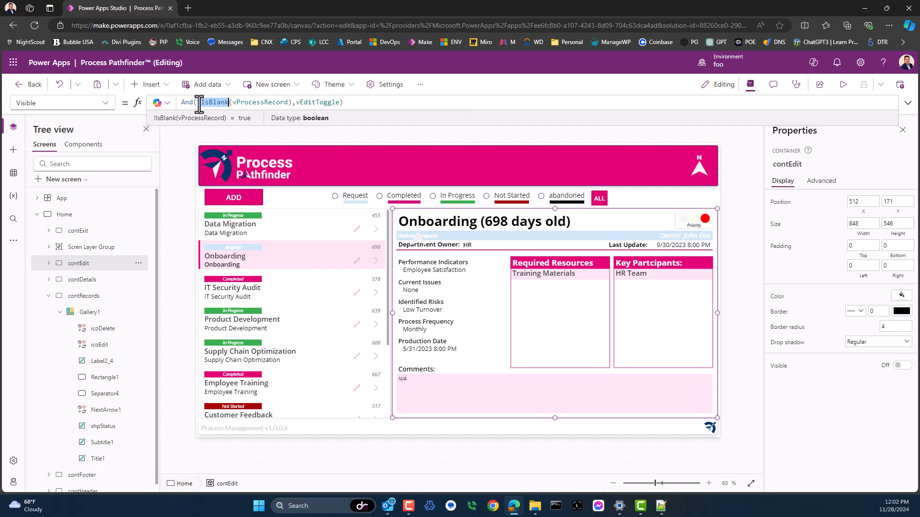
{"action": "left_click", "coordinate": [203, 102]}
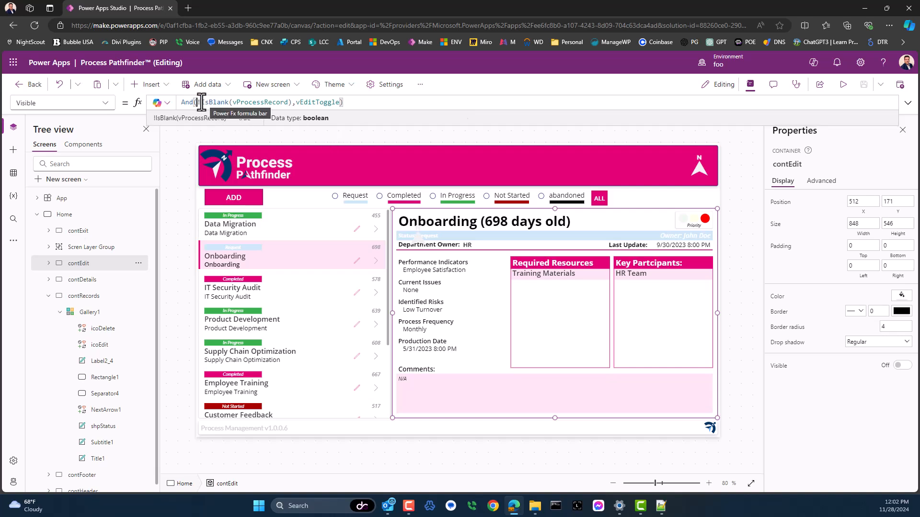
{"action": "key", "text": "shift+Right"}
{"action": "key", "text": "shift+Right"}
{"action": "key", "text": "shift+Right"}
{"action": "key", "text": "shift+Right"}
{"action": "key", "text": "shift+Right"}
{"action": "key", "text": "shift+Right"}
{"action": "key", "text": "shift+Right"}
{"action": "key", "text": "shift+Right"}
{"action": "key", "text": "shift+Right"}
{"action": "key", "text": "shift+Right"}
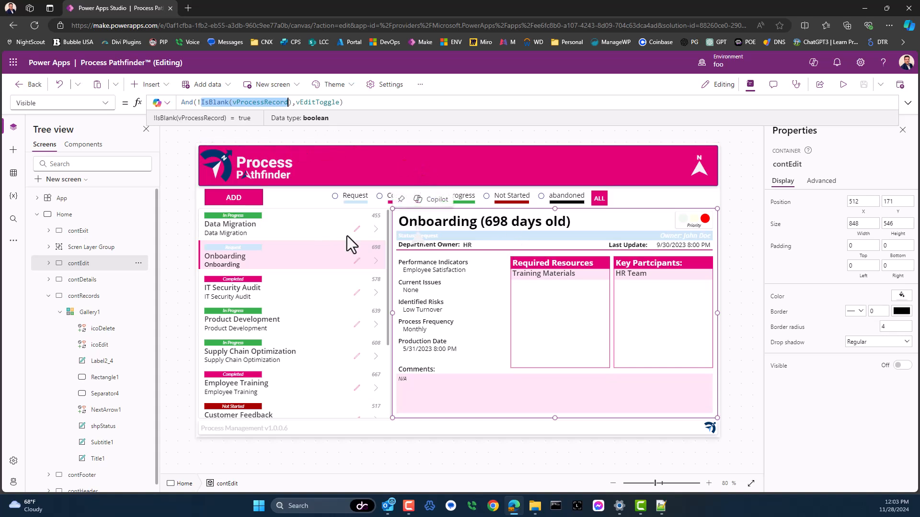
Step: Delete the imgExit_1 image from the contDetails container and collapse the open containers in the tree
{"action": "left_click", "coordinate": [418, 240]}
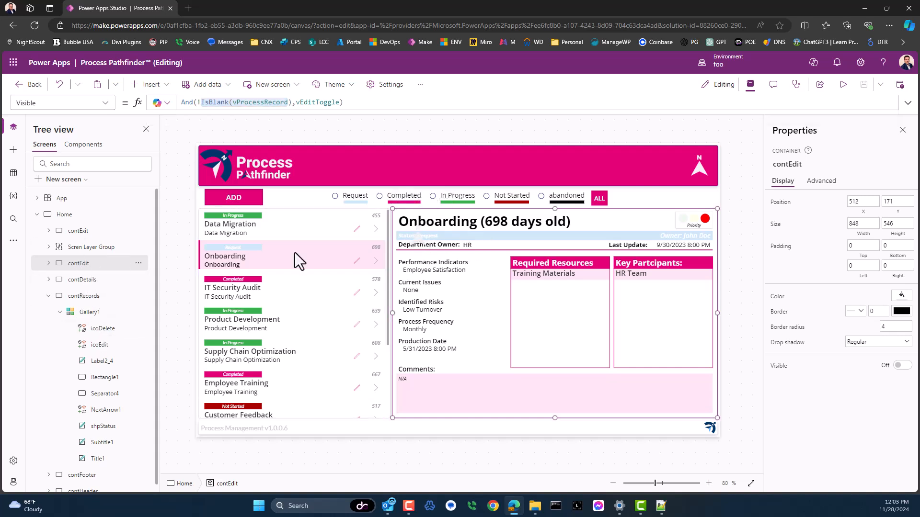
{"action": "left_click", "coordinate": [48, 297]}
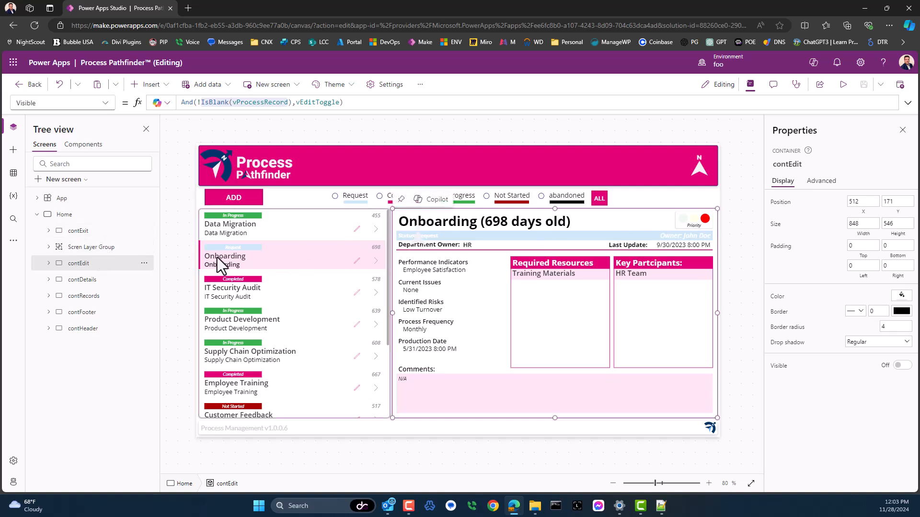
{"action": "left_click", "coordinate": [82, 281]}
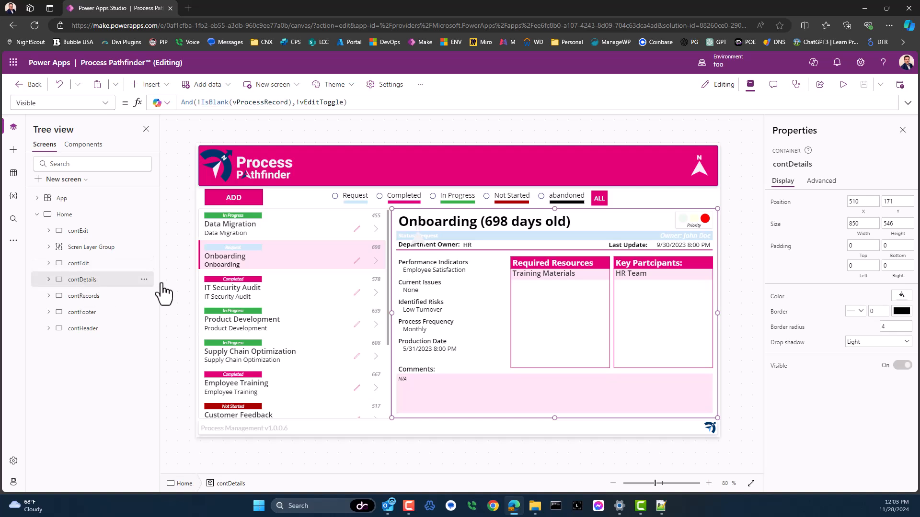
{"action": "left_click", "coordinate": [420, 239]}
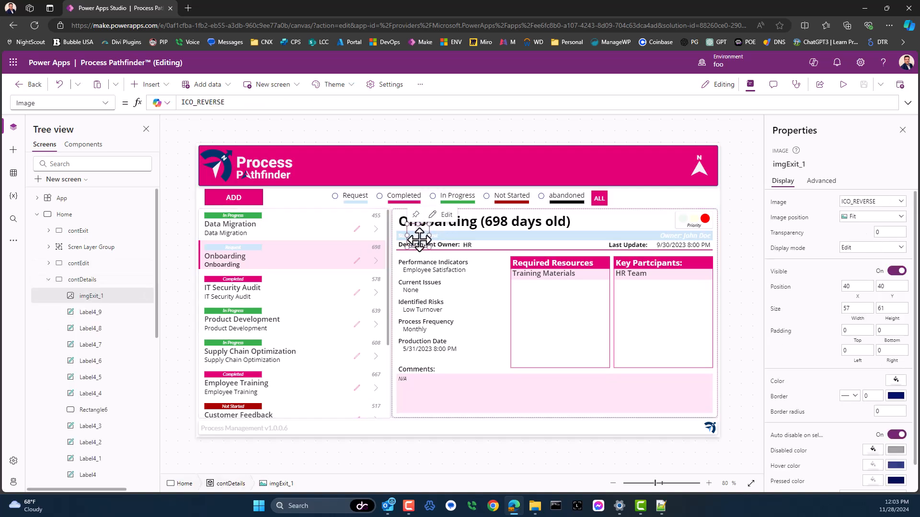
{"action": "key", "text": "Delete"}
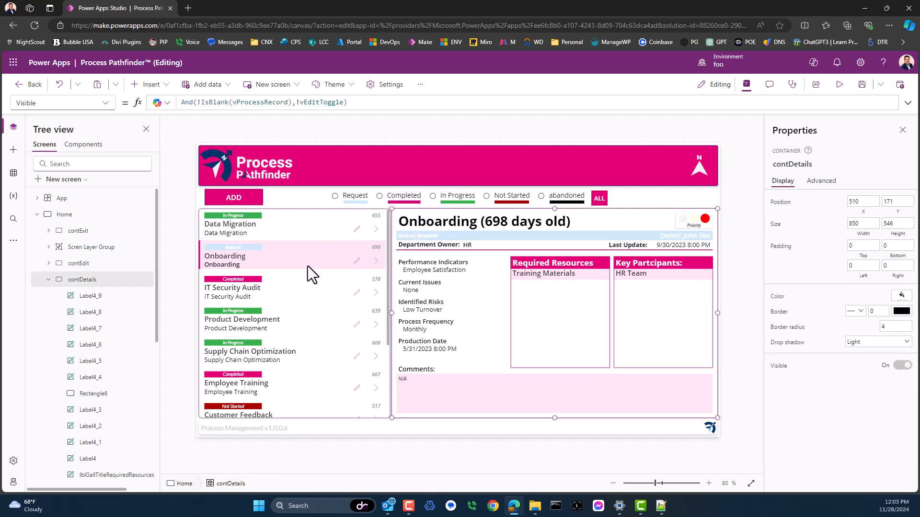
{"action": "left_click", "coordinate": [48, 279]}
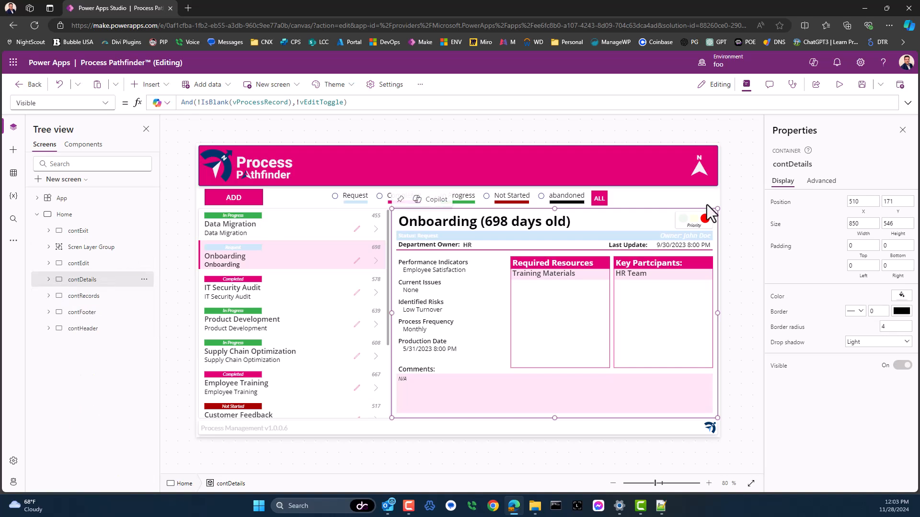
Step: Inspect the exit image in contHeader, and select Gallery1 inside the contRecords container
{"action": "left_click", "coordinate": [699, 172]}
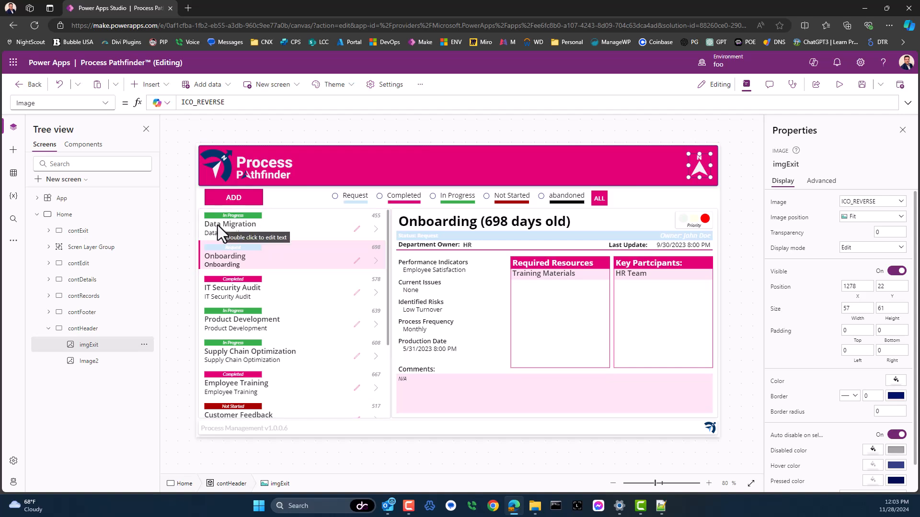
{"action": "left_click", "coordinate": [48, 329]}
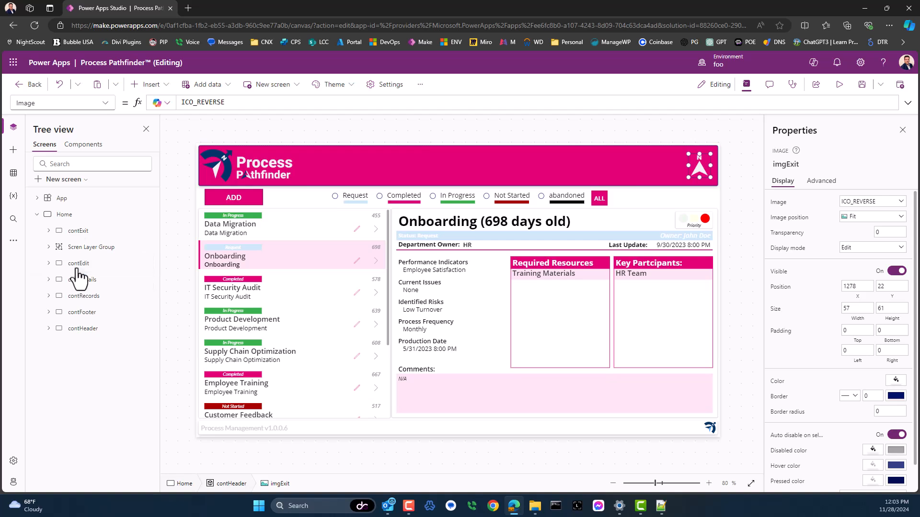
{"action": "left_click", "coordinate": [85, 297]}
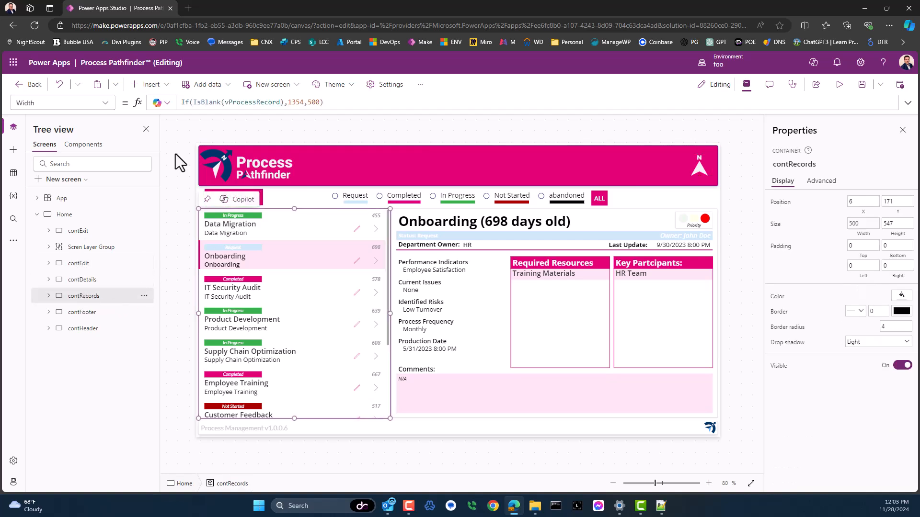
{"action": "left_click", "coordinate": [48, 296]}
{"action": "left_click", "coordinate": [89, 313]}
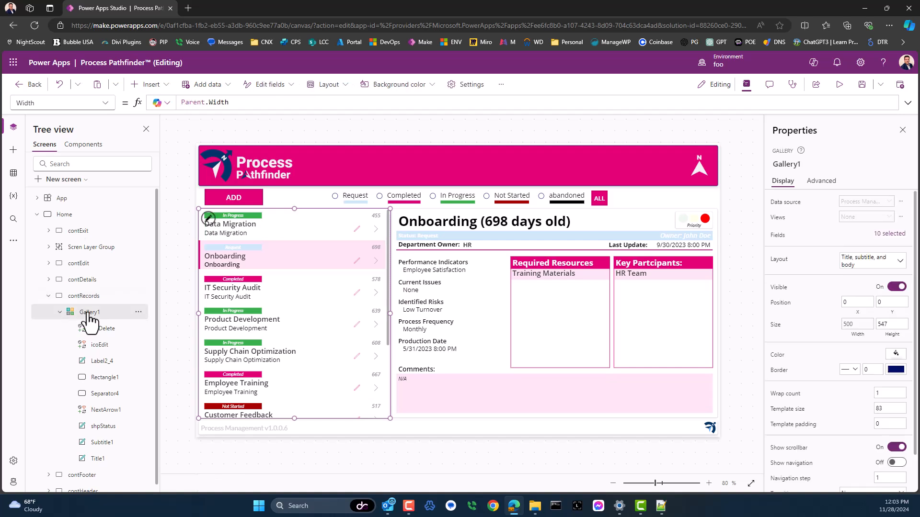
Step: Show the Items formula of Gallery1 and highlight its Radio1 references
{"action": "left_click", "coordinate": [208, 222]}
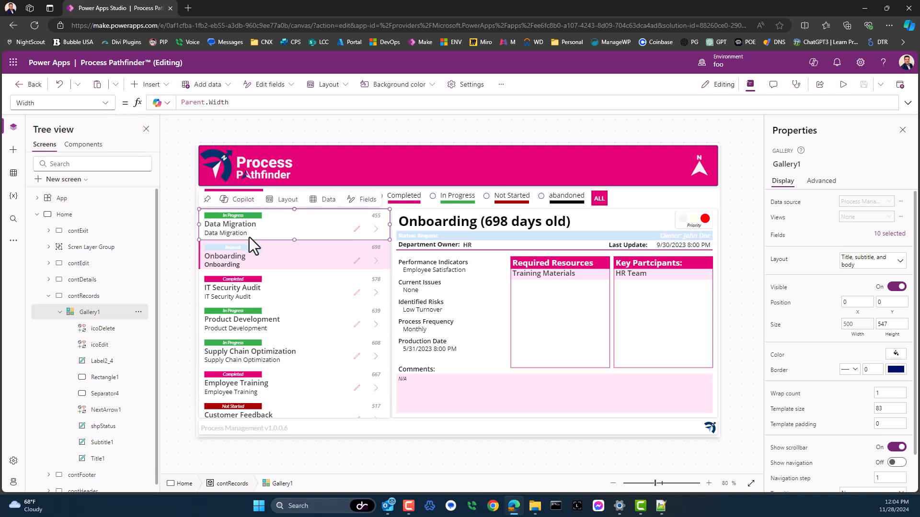
{"action": "left_click", "coordinate": [106, 109]}
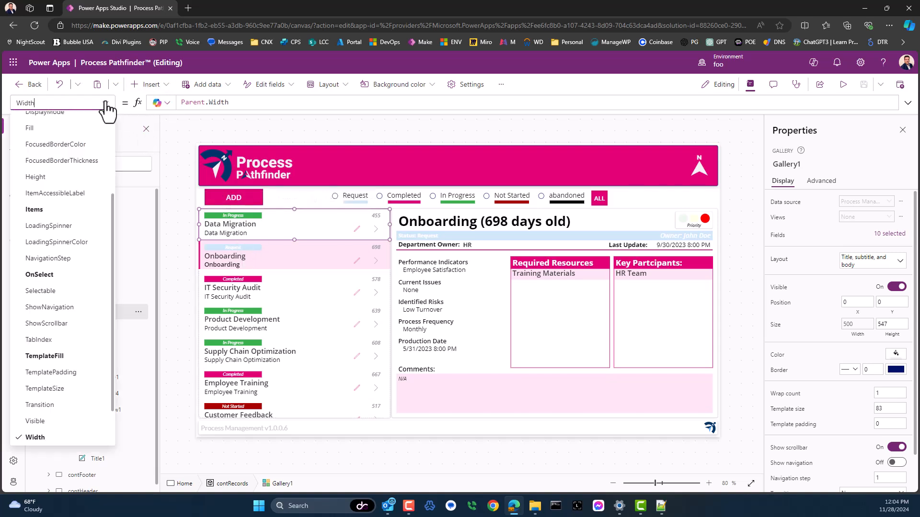
{"action": "scroll", "coordinate": [81, 237], "scroll_direction": "up", "scroll_amount": 3}
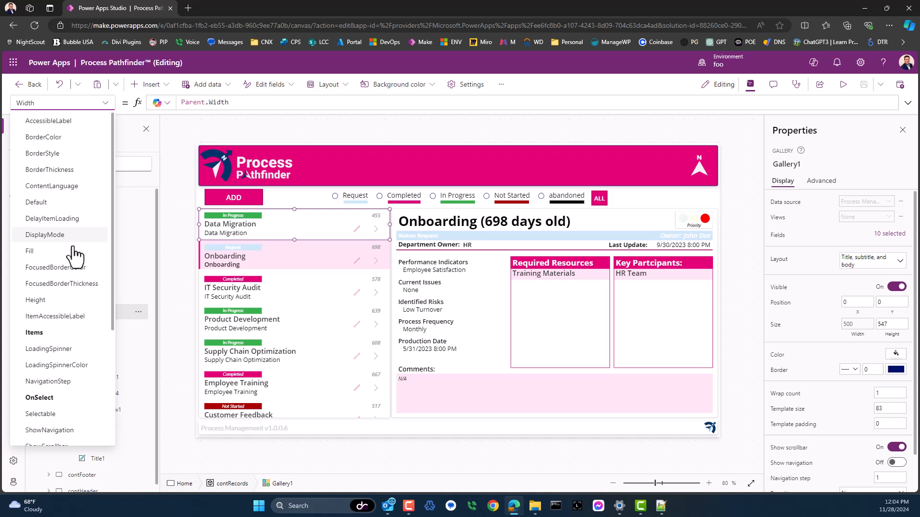
{"action": "left_click", "coordinate": [36, 335]}
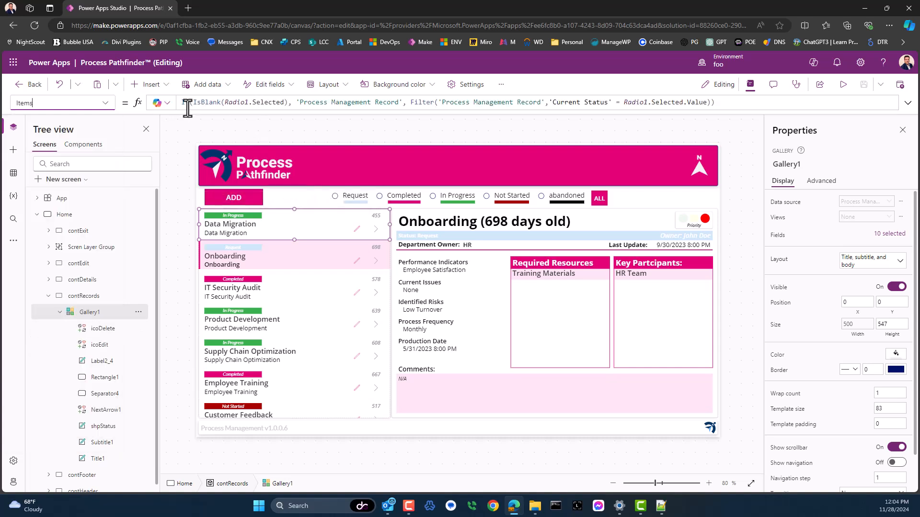
{"action": "left_click", "coordinate": [238, 102]}
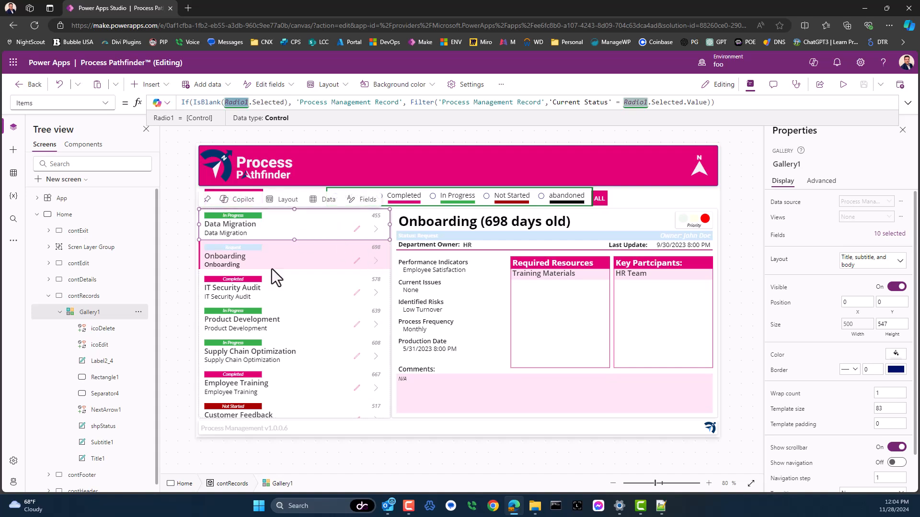
Step: Show Gallery1's TemplateFill formula and highlight the ThisItem reference in its condition
{"action": "left_click", "coordinate": [298, 254]}
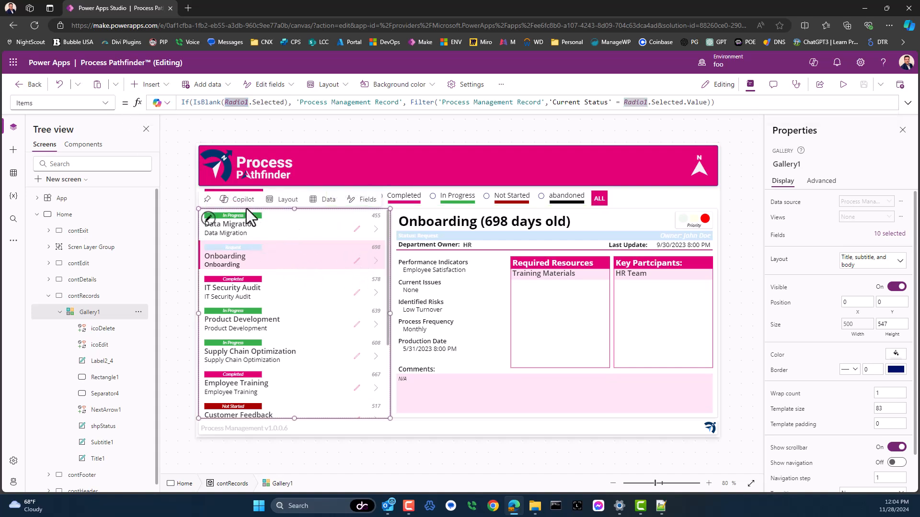
{"action": "left_click", "coordinate": [208, 219]}
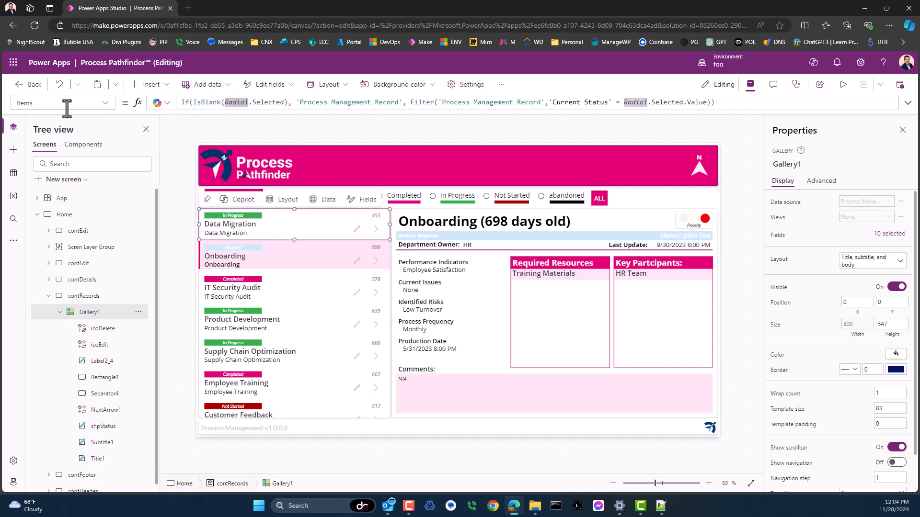
{"action": "left_click", "coordinate": [105, 103]}
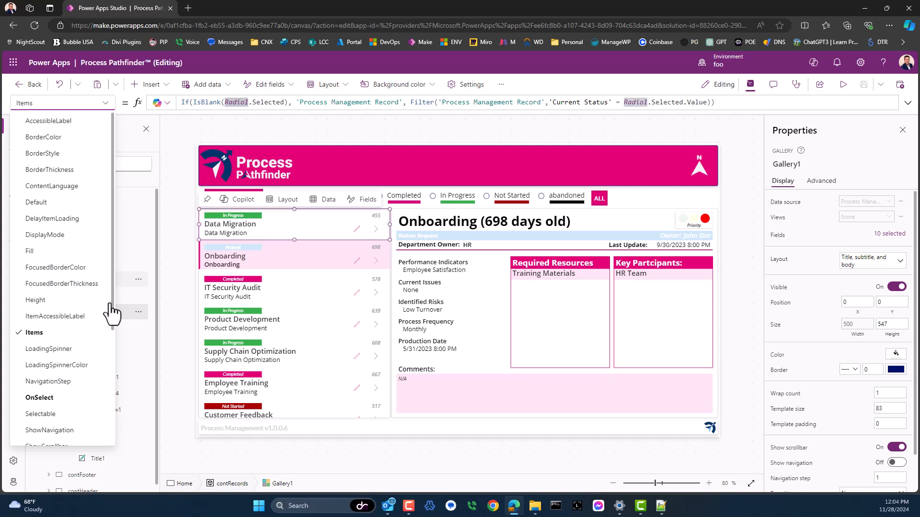
{"action": "scroll", "coordinate": [88, 348], "scroll_direction": "down", "scroll_amount": 4}
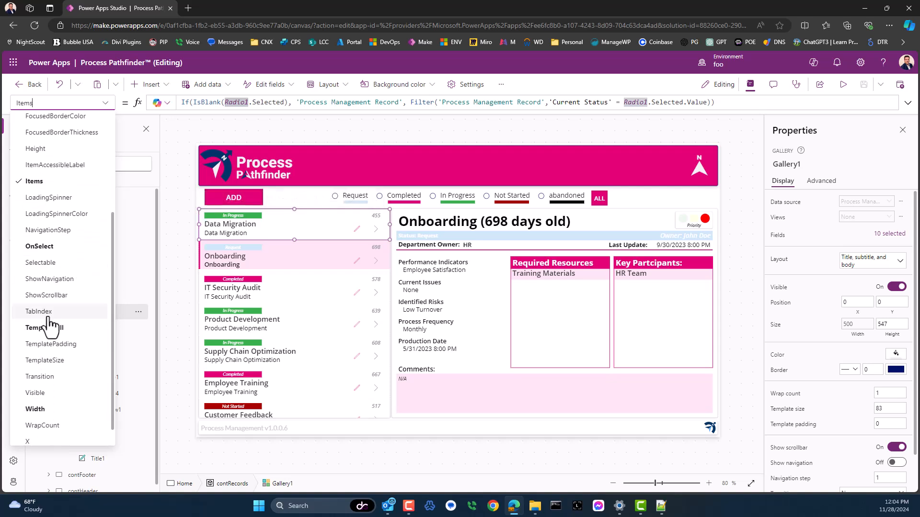
{"action": "left_click", "coordinate": [38, 307]}
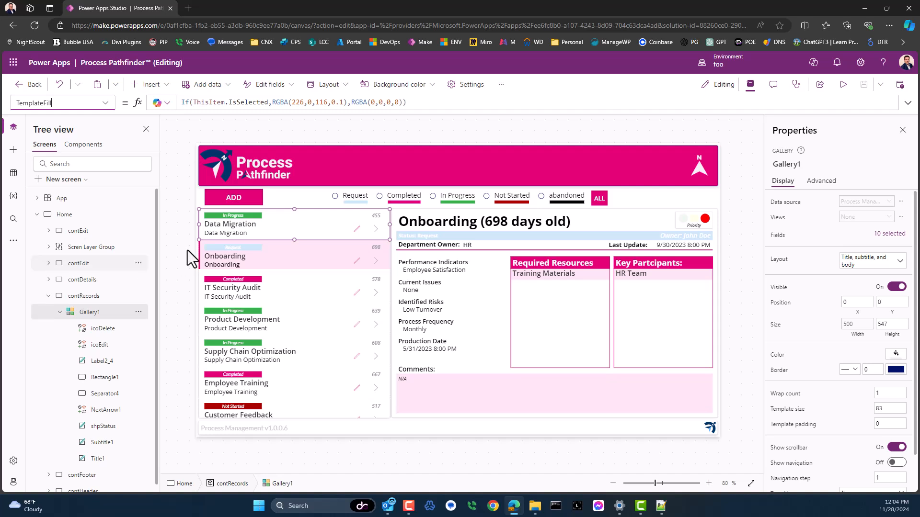
{"action": "left_click", "coordinate": [190, 103]}
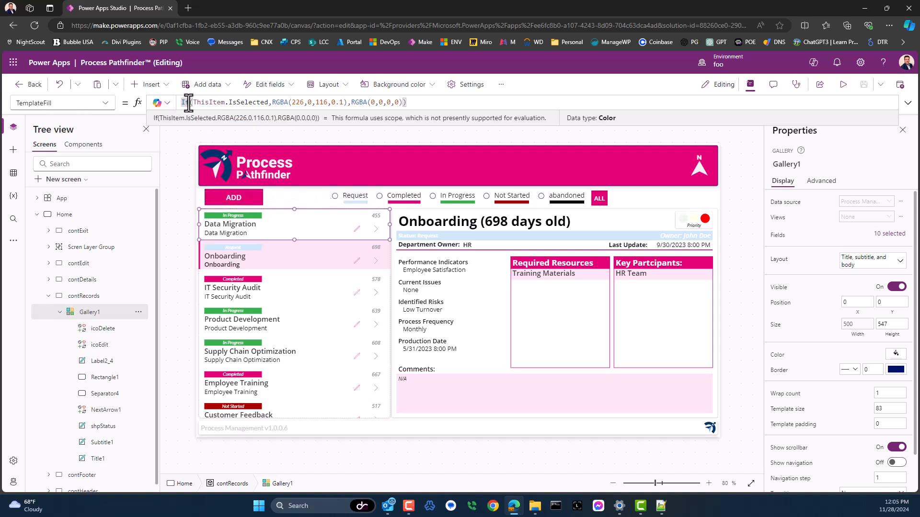
{"action": "left_click", "coordinate": [214, 102]}
{"action": "double_click", "coordinate": [214, 102]}
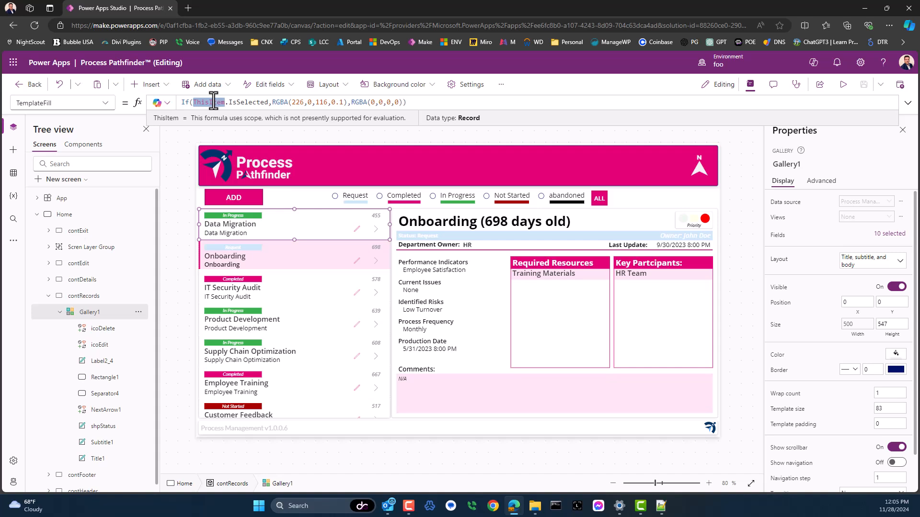
Step: Examine the condition in Gallery1's TemplateFill formula and highlight its IsSelected property
{"action": "left_click", "coordinate": [212, 102]}
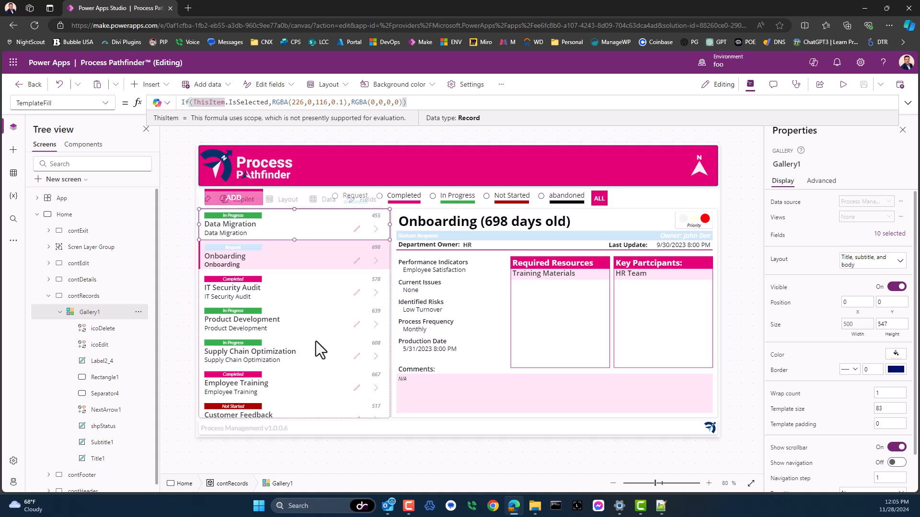
{"action": "left_click", "coordinate": [336, 361]}
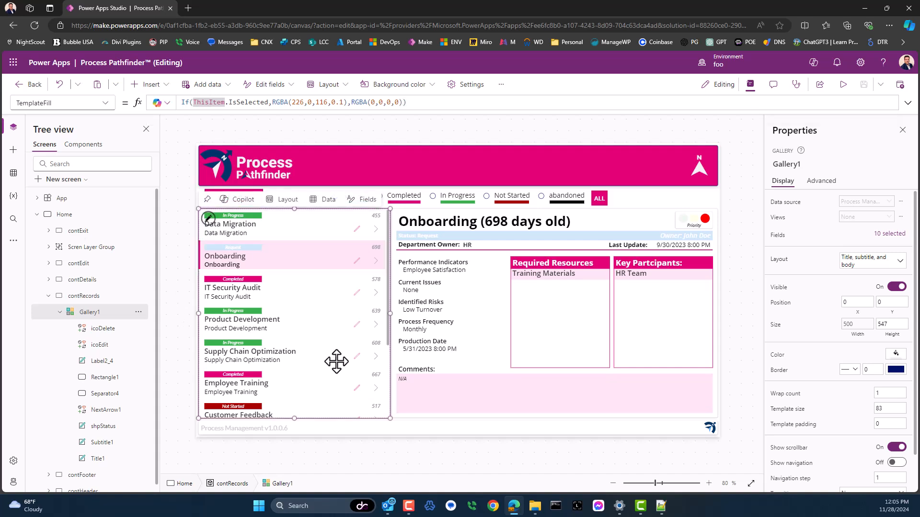
{"action": "left_click", "coordinate": [209, 222]}
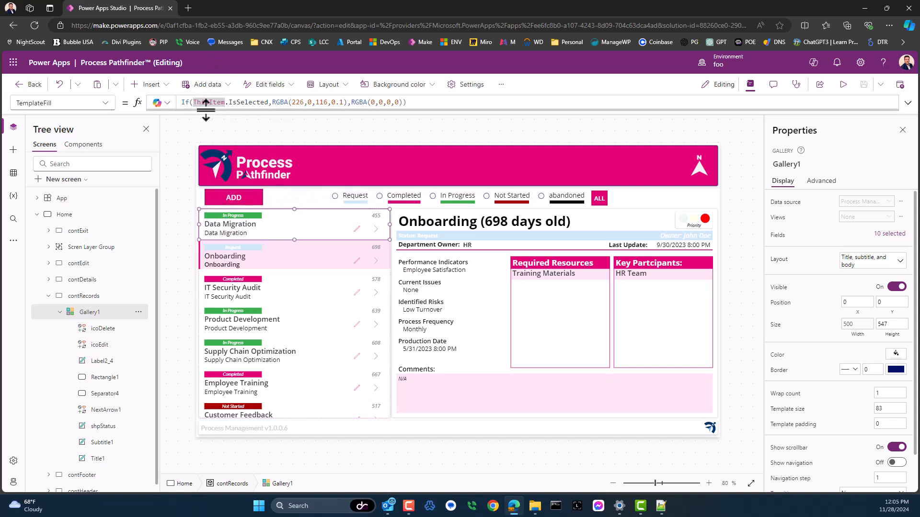
{"action": "double_click", "coordinate": [249, 103]}
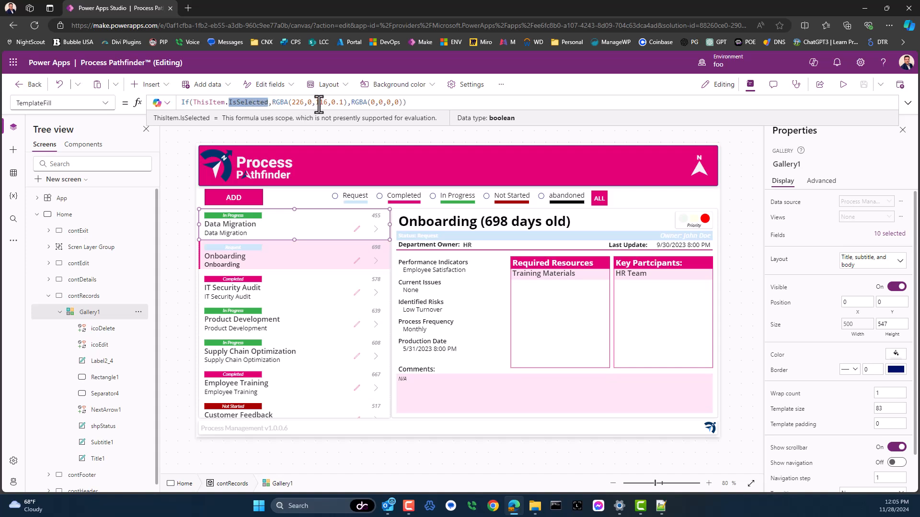
Step: Run the gallery live on the canvas and choose the Supply Chain Optimization record to test the selected-item highlight
{"action": "left_click", "coordinate": [316, 263]}
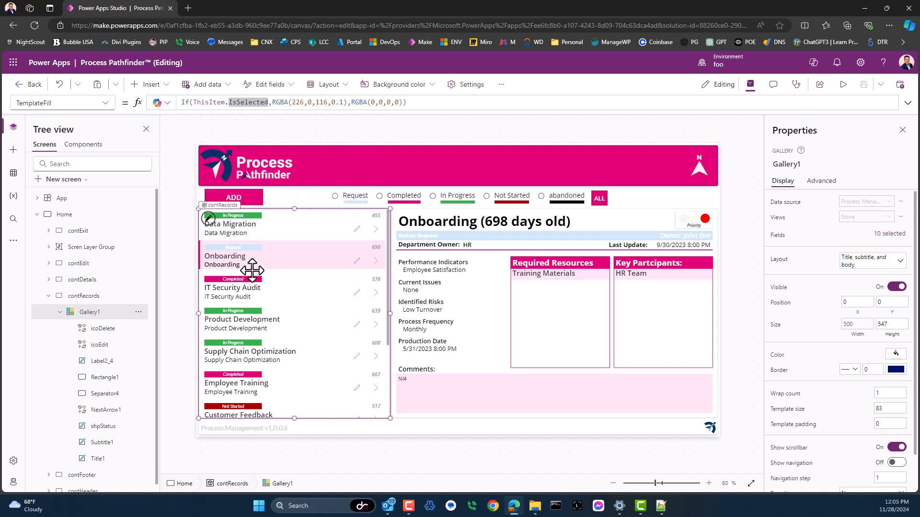
{"action": "key", "text": "alt"}
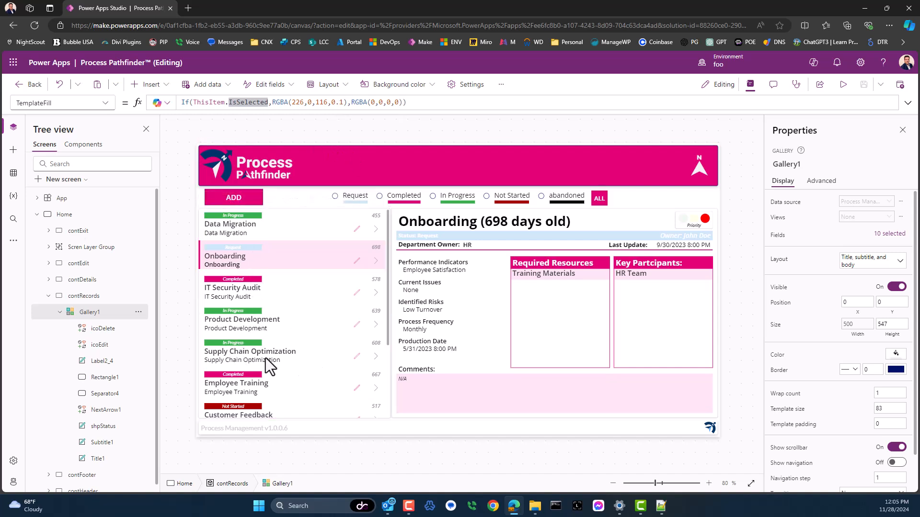
{"action": "left_click", "coordinate": [286, 357]}
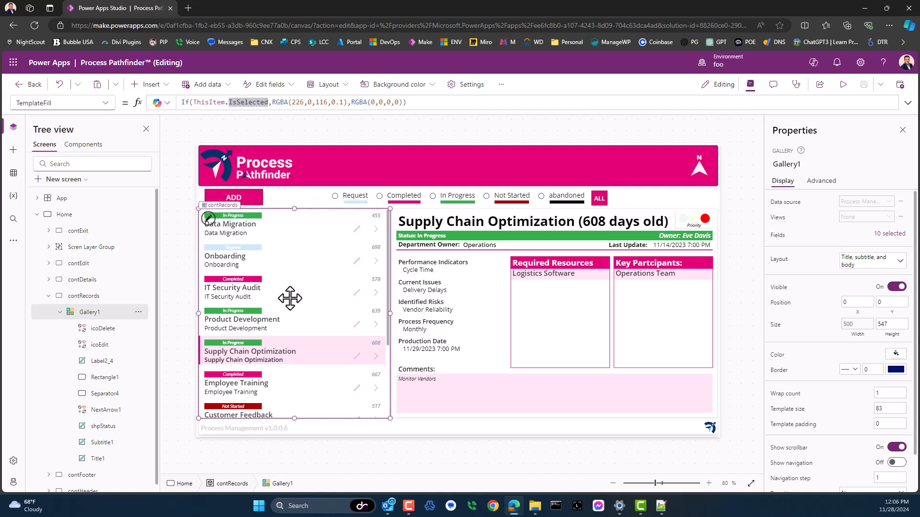
Step: Select the shpStatus label in Gallery1's first record and show its full Fill formula in an enlarged formula bar
{"action": "left_click", "coordinate": [255, 222]}
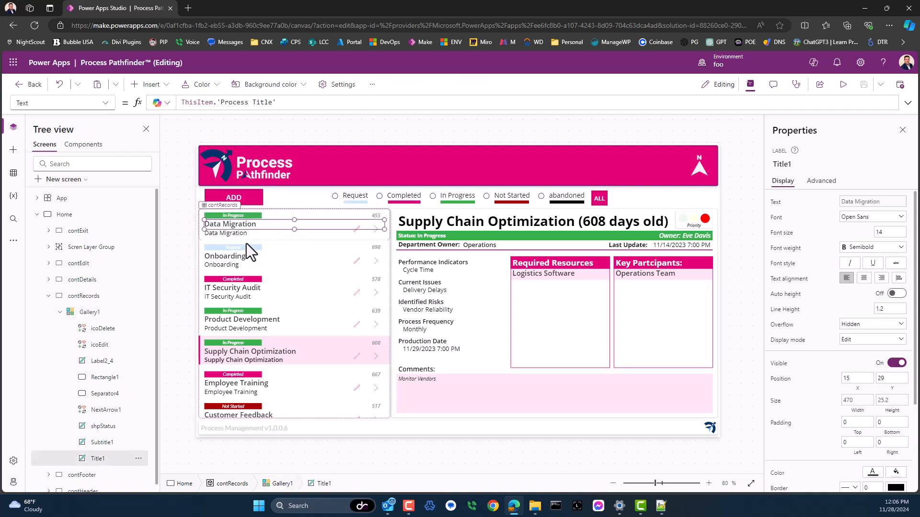
{"action": "left_click", "coordinate": [276, 233]}
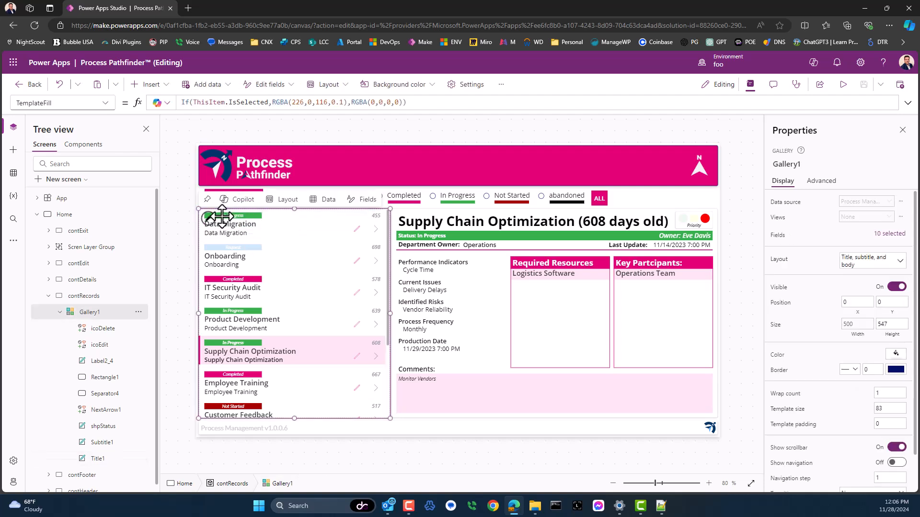
{"action": "left_click", "coordinate": [248, 216]}
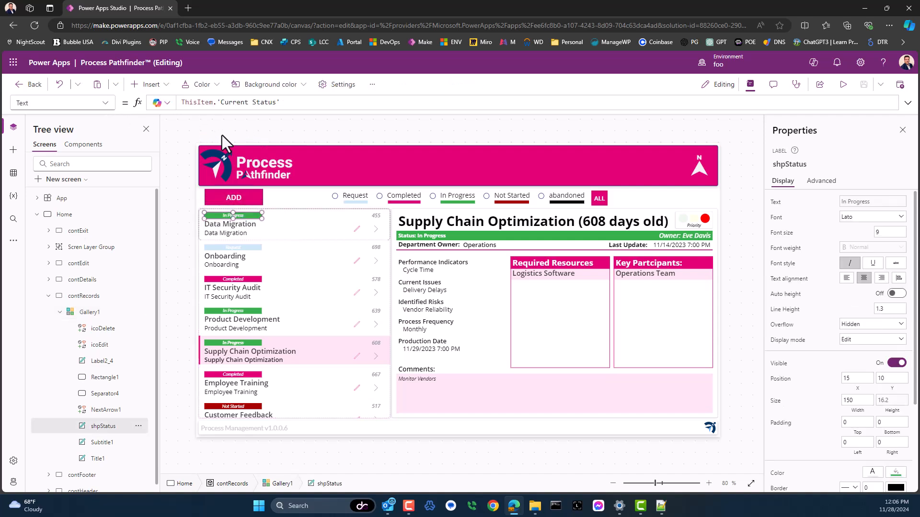
{"action": "left_click", "coordinate": [110, 104]}
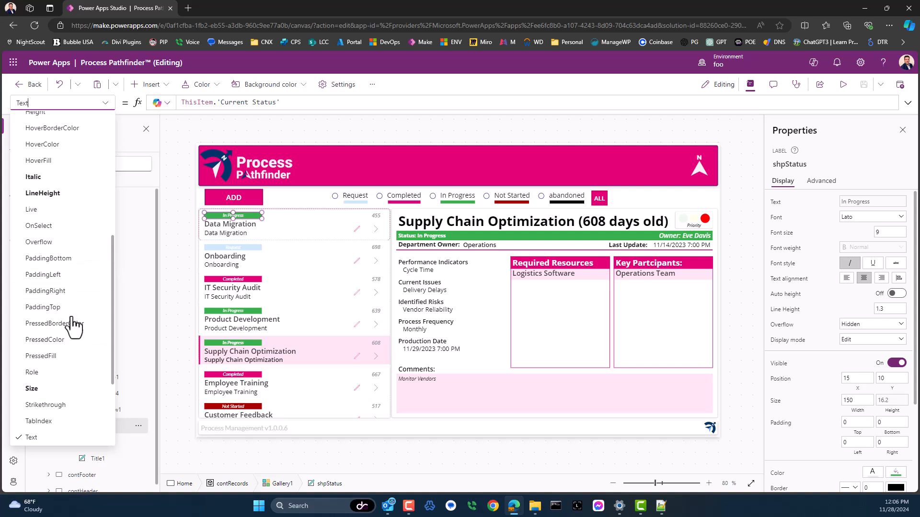
{"action": "scroll", "coordinate": [66, 266], "scroll_direction": "up", "scroll_amount": 3}
{"action": "left_click", "coordinate": [30, 174]}
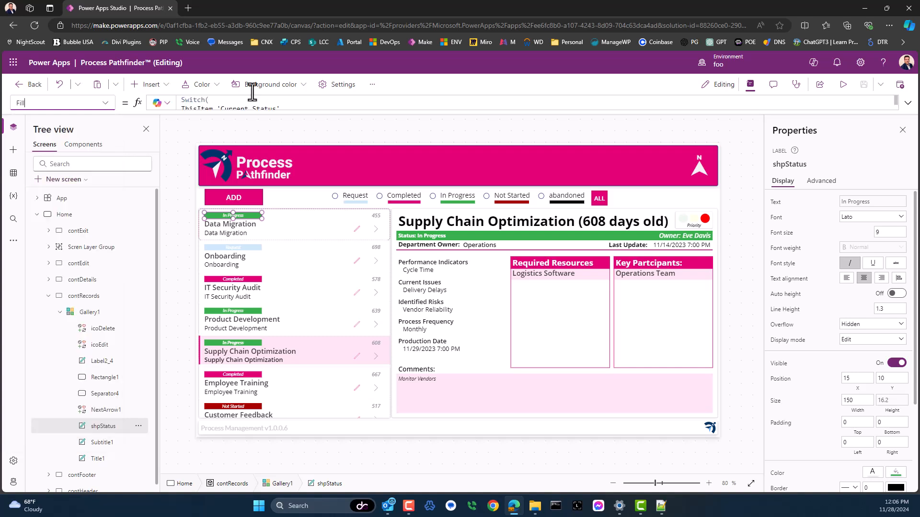
{"action": "left_click_drag", "start_coordinate": [258, 111], "coordinate": [257, 207]}
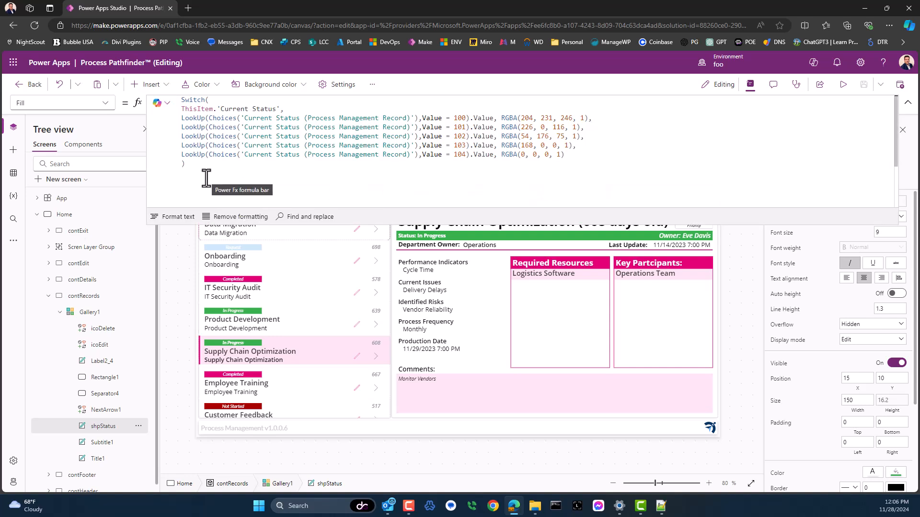